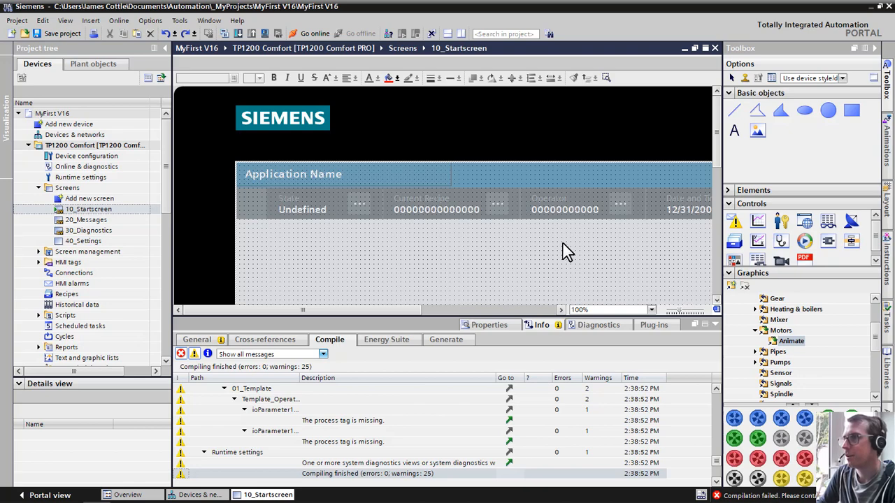
# Step: Look over the 10_Startscreen layout and browse the Accessories, Blowers and Gear folders in the WinCC graphics library
pyautogui.scroll(-5, 563, 250)
pyautogui.scroll(3, 562, 242)
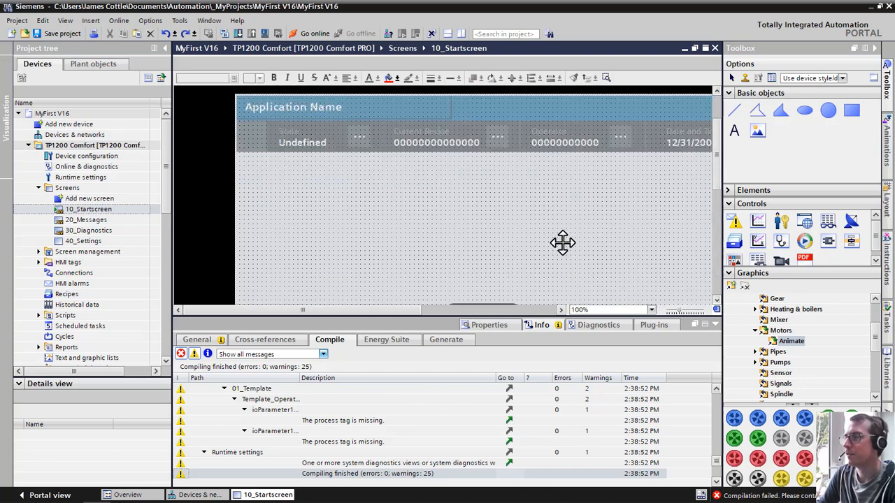
pyautogui.scroll(-3, 563, 242)
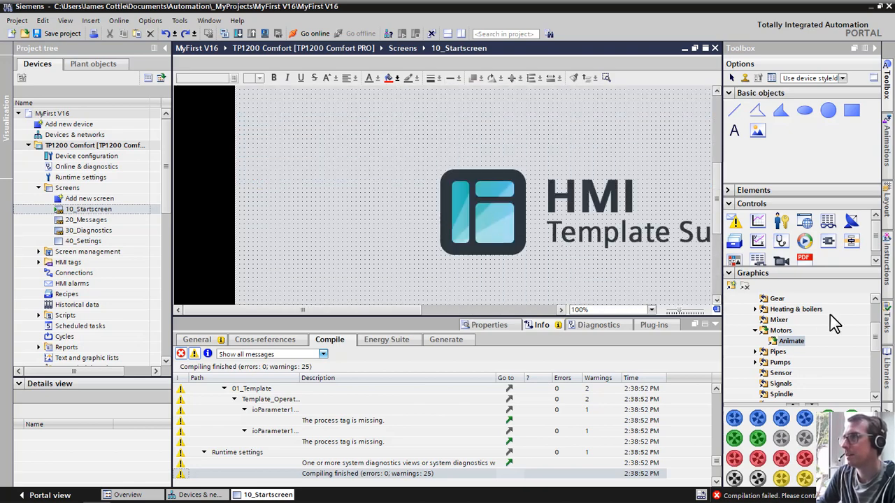
pyautogui.scroll(5, 675, 273)
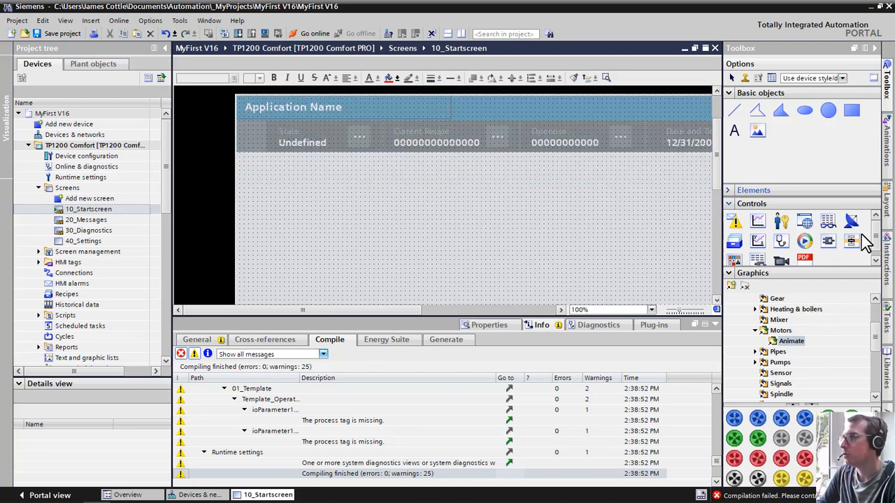
pyautogui.moveTo(876, 332); pyautogui.dragTo(876, 307)
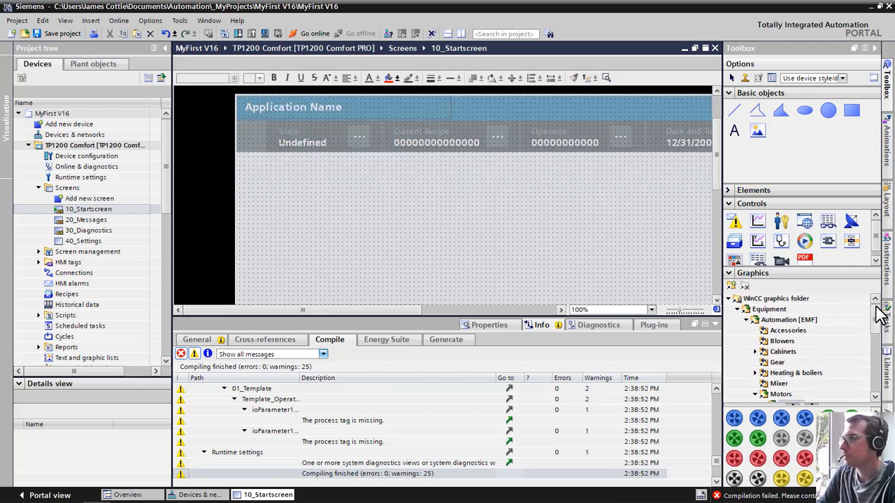
pyautogui.click(787, 331)
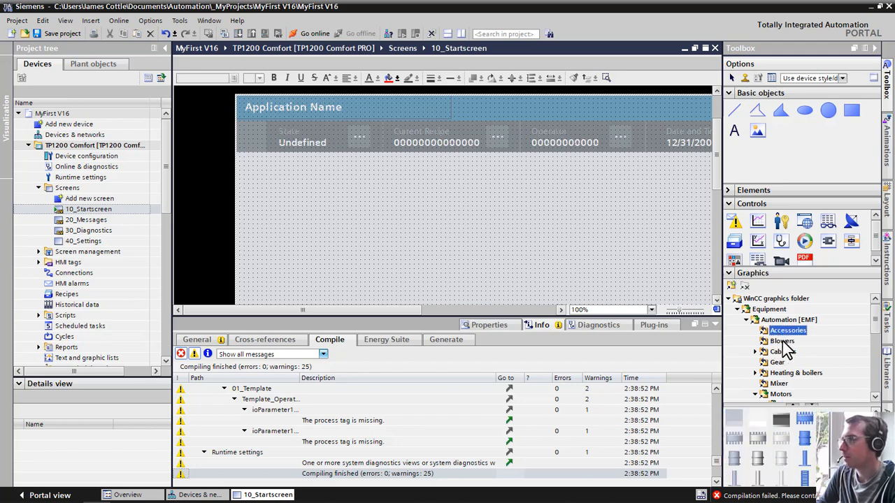
pyautogui.click(782, 341)
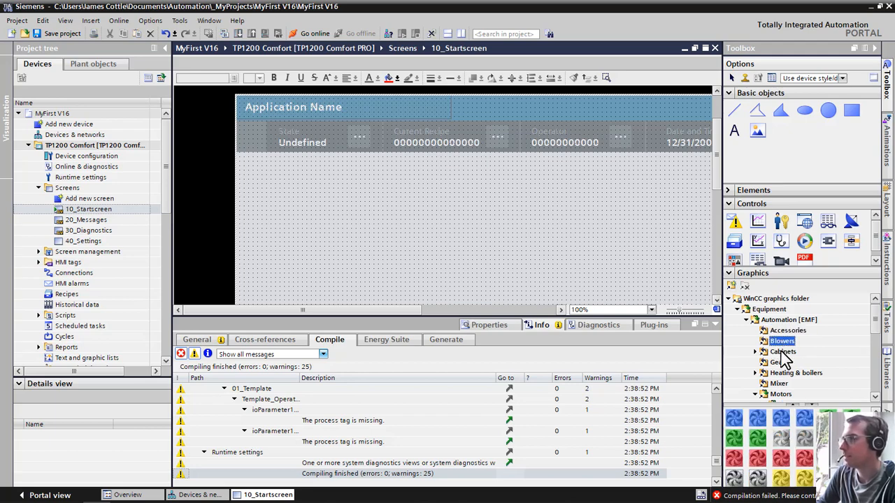
pyautogui.click(779, 363)
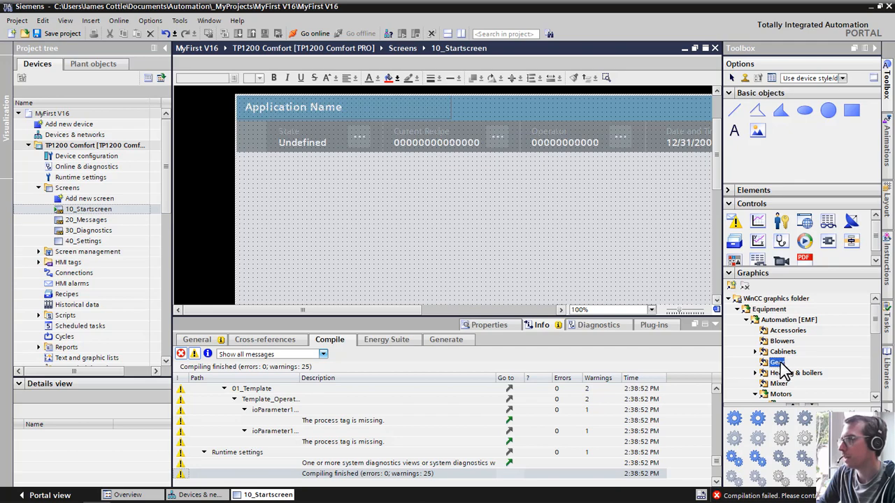
pyautogui.scroll(-2, 785, 371)
# Step: Place a grey motor and a matching green motor from the Motors graphics folder side by side below the screen header
pyautogui.click(780, 331)
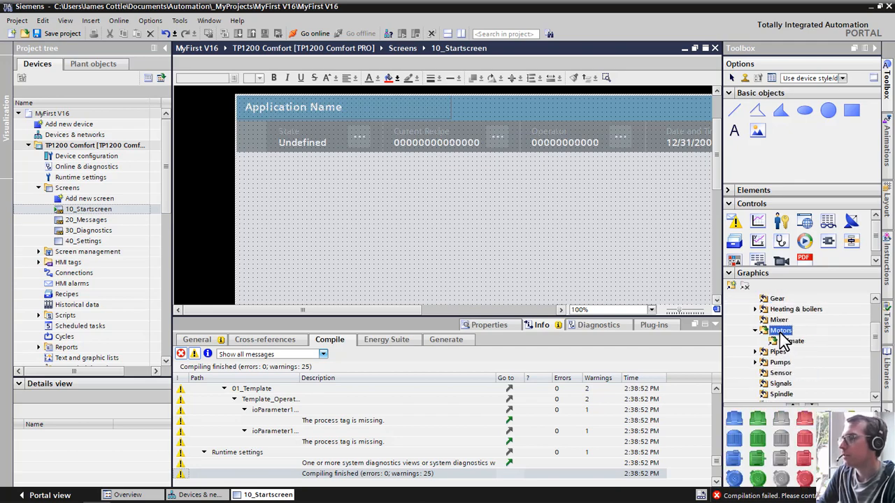
pyautogui.scroll(-2, 781, 449)
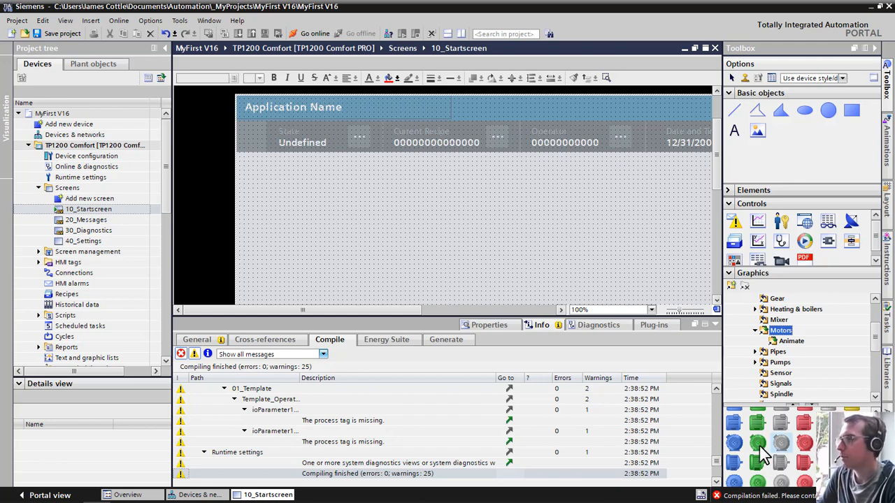
pyautogui.moveTo(781, 442); pyautogui.dragTo(334, 207)
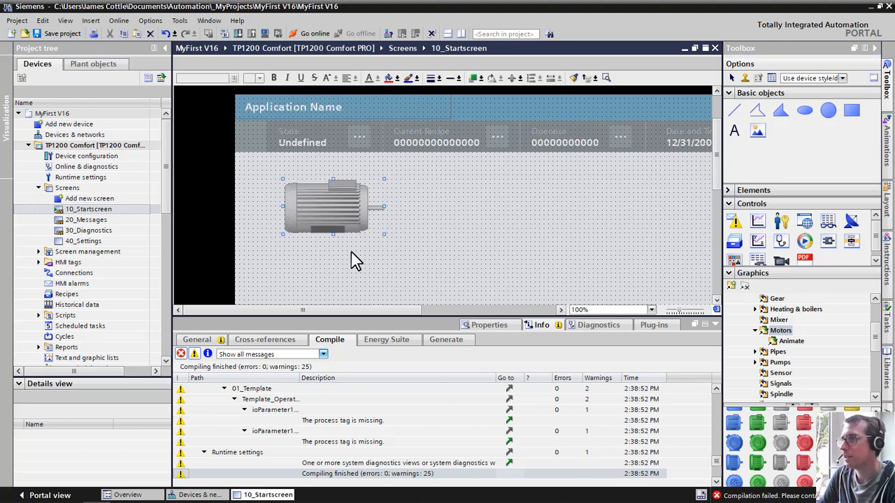
pyautogui.moveTo(757, 423); pyautogui.dragTo(438, 209)
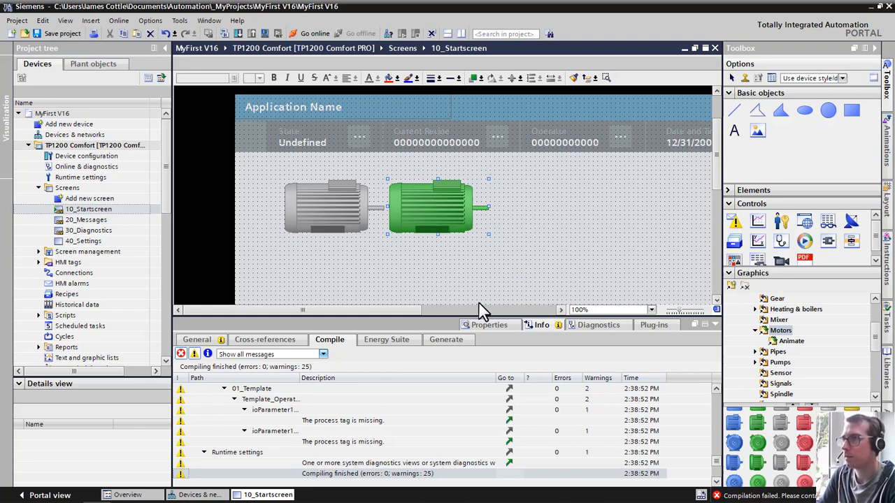
# Step: Add a visibility animation to the green motor graphic
pyautogui.click(486, 326)
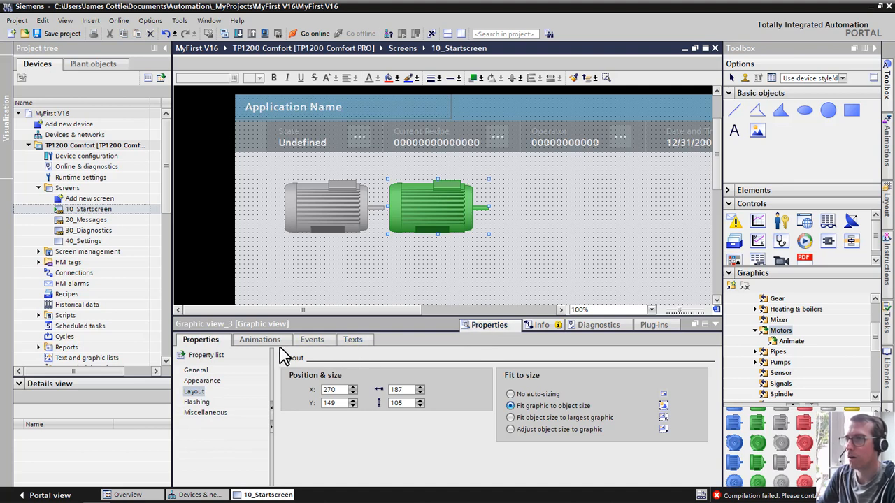
pyautogui.click(260, 340)
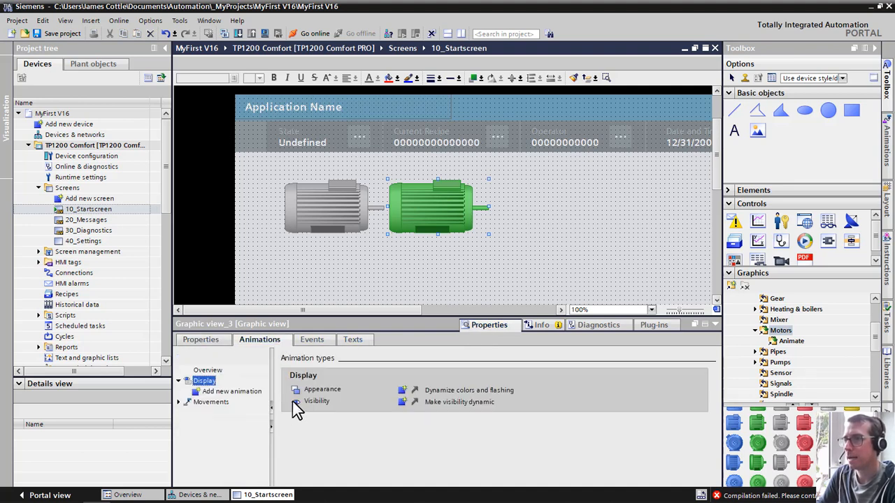
pyautogui.click(403, 403)
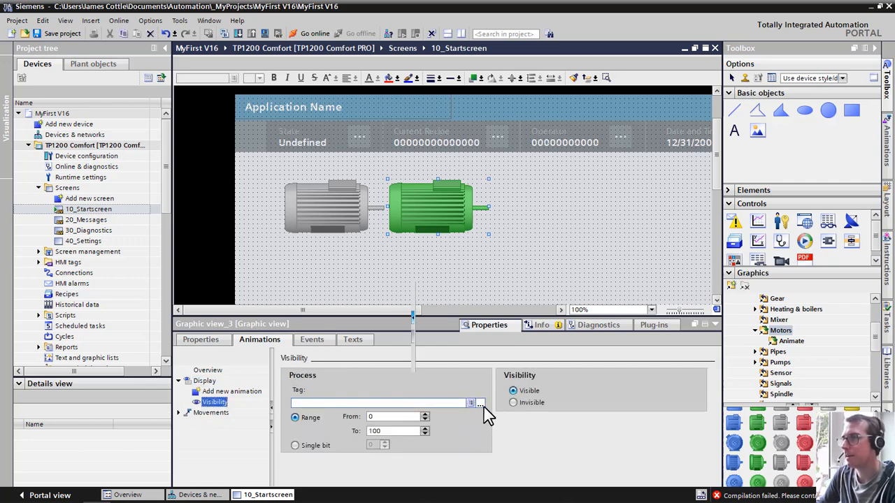
# Step: Create a new internal HMI tag named MotorON with data type Bool as the visibility animation's process tag
pyautogui.click(479, 404)
pyautogui.click(495, 382)
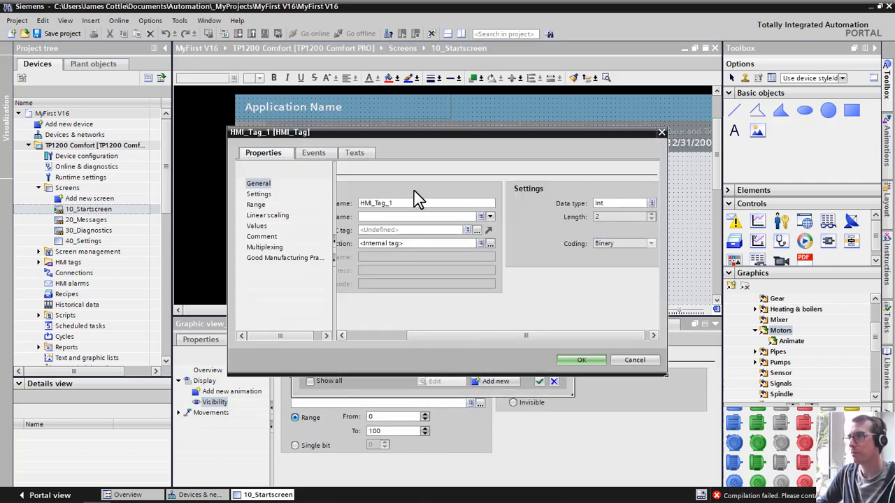
pyautogui.doubleClick(401, 203)
pyautogui.write('M')
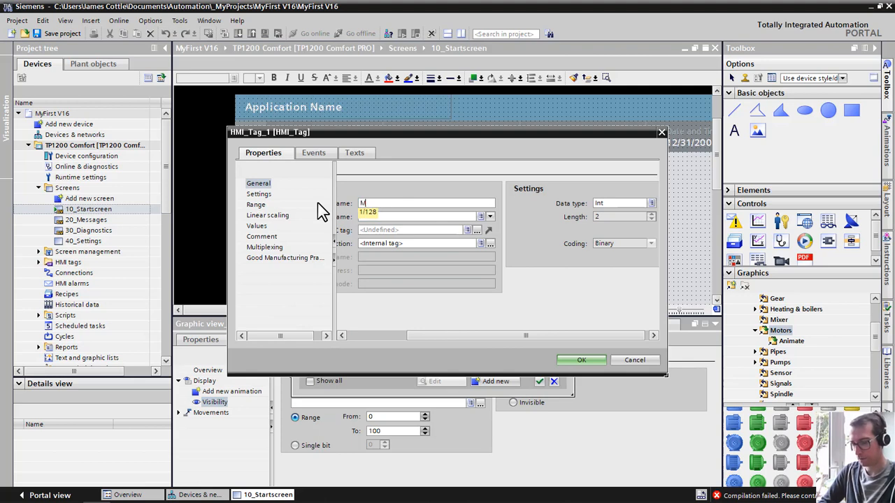
pyautogui.write('otorON')
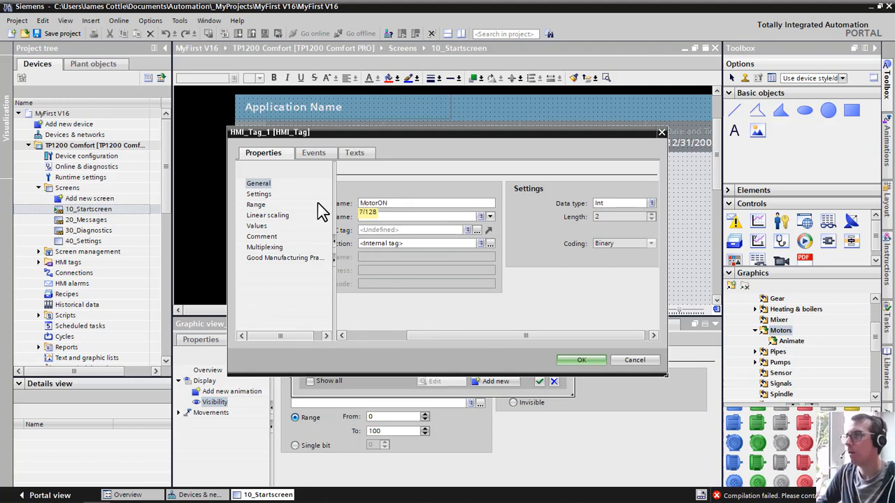
pyautogui.click(617, 203)
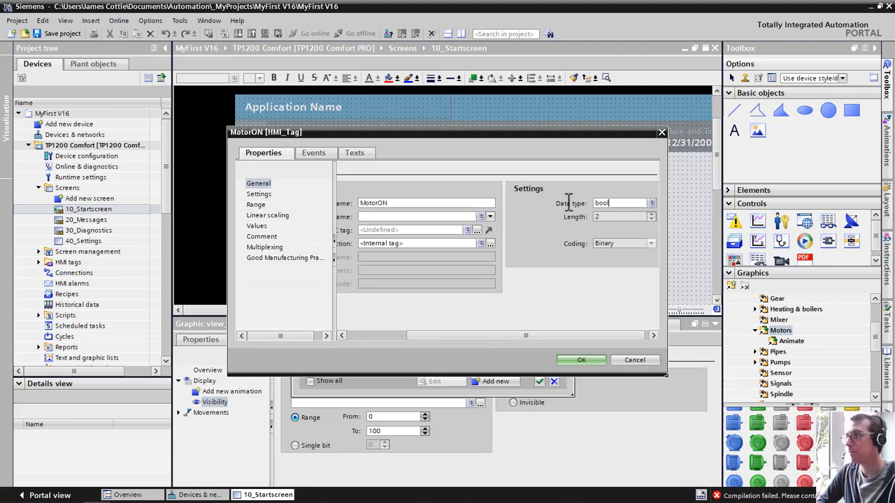
pyautogui.write('bool')
pyautogui.press('Return')
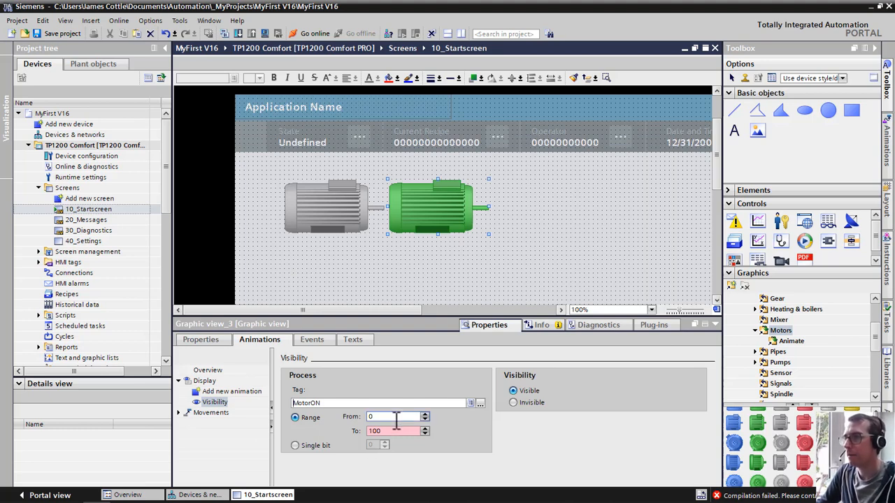
# Step: Set the green motor's visibility range from 1 to 1
pyautogui.moveTo(396, 419); pyautogui.dragTo(349, 414)
pyautogui.write('11')
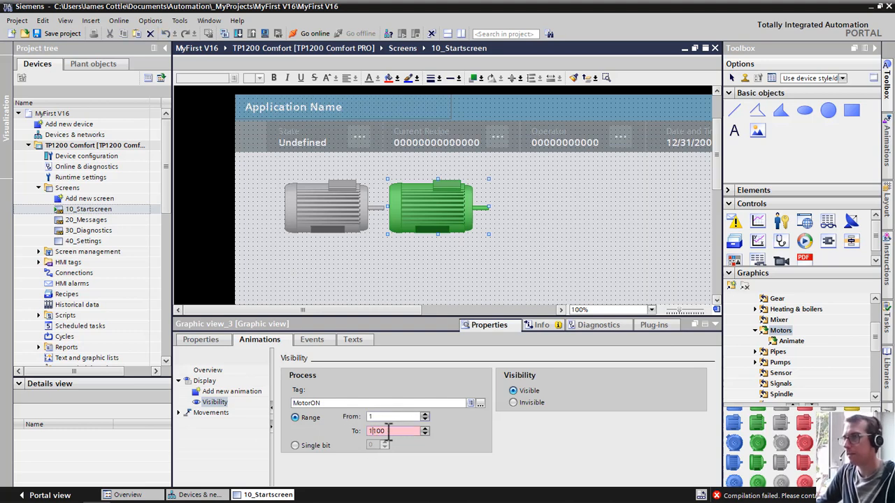
pyautogui.press('Delete')
pyautogui.press('Return')
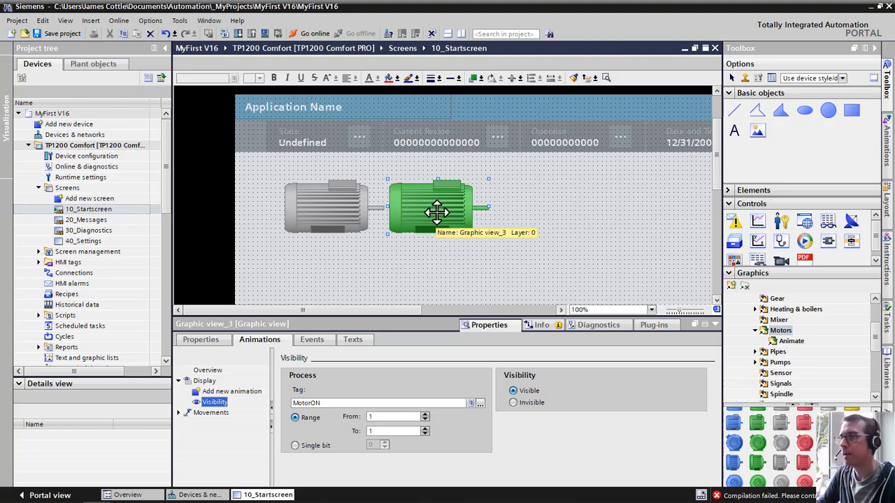
# Step: Align the green motor with the grey motor so that it sits exactly on top of it
pyautogui.click(351, 205)
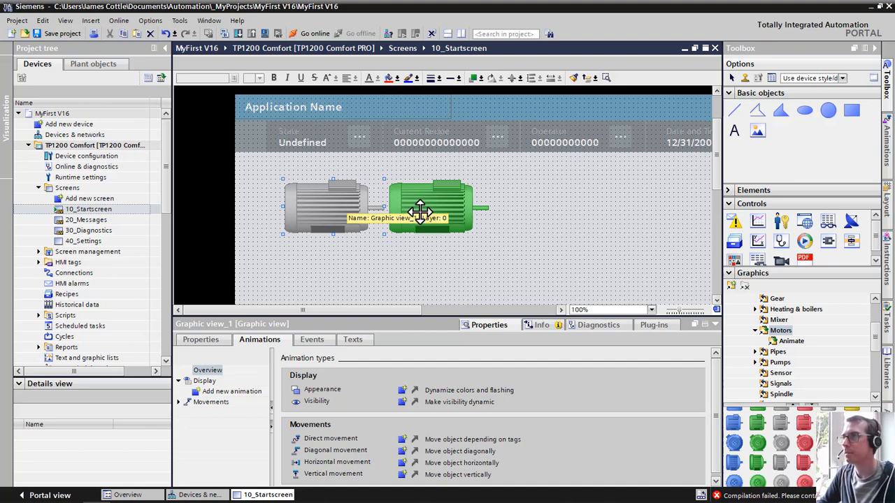
pyautogui.click(523, 79)
pyautogui.click(532, 87)
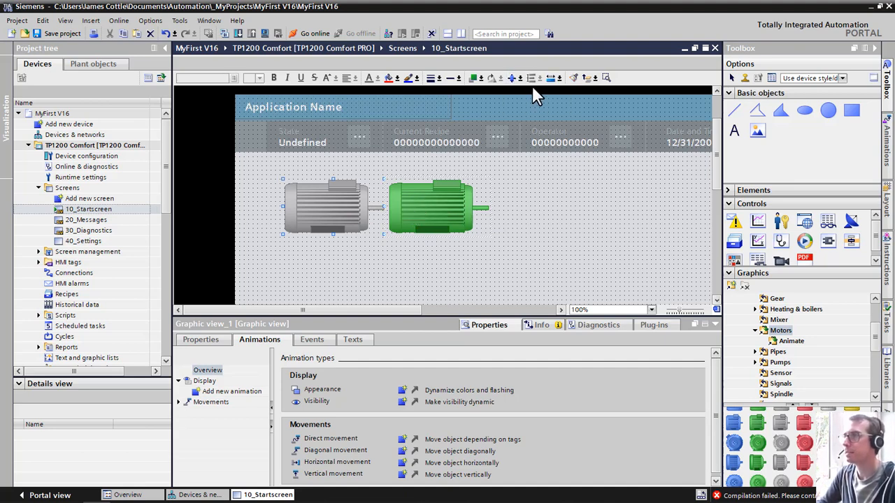
pyautogui.click(522, 78)
pyautogui.click(540, 93)
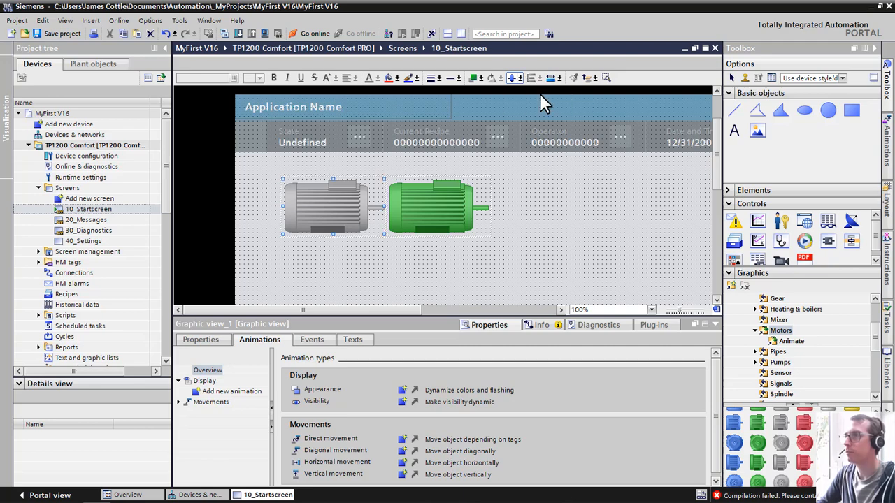
pyautogui.click(435, 267)
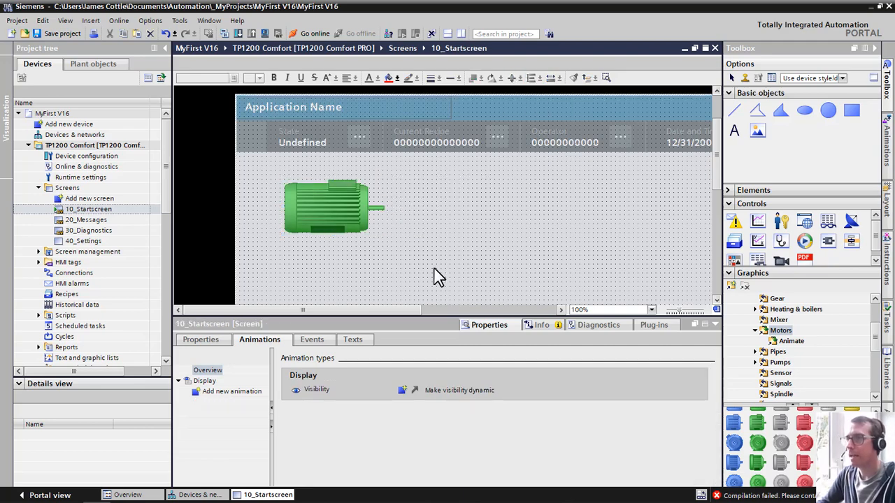
# Step: Assign the green motor graphic to layer 1 - Layer_1 in its miscellaneous properties
pyautogui.click(326, 201)
pyautogui.click(201, 339)
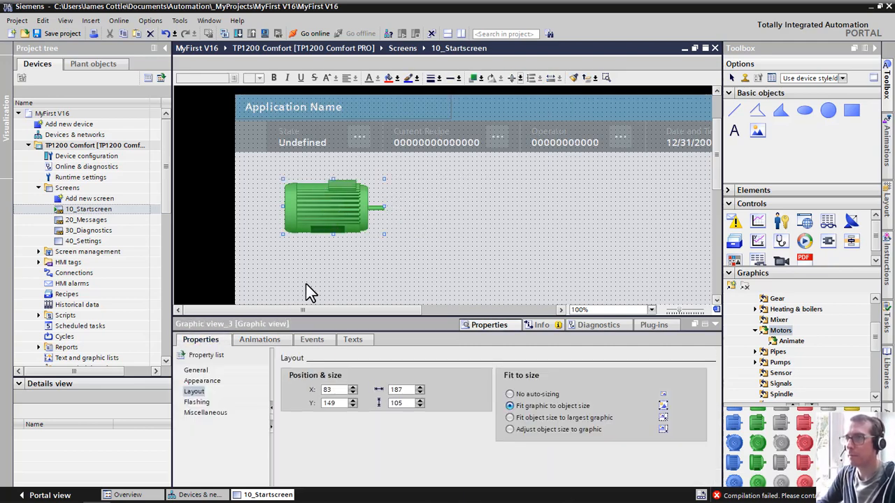
pyautogui.click(206, 413)
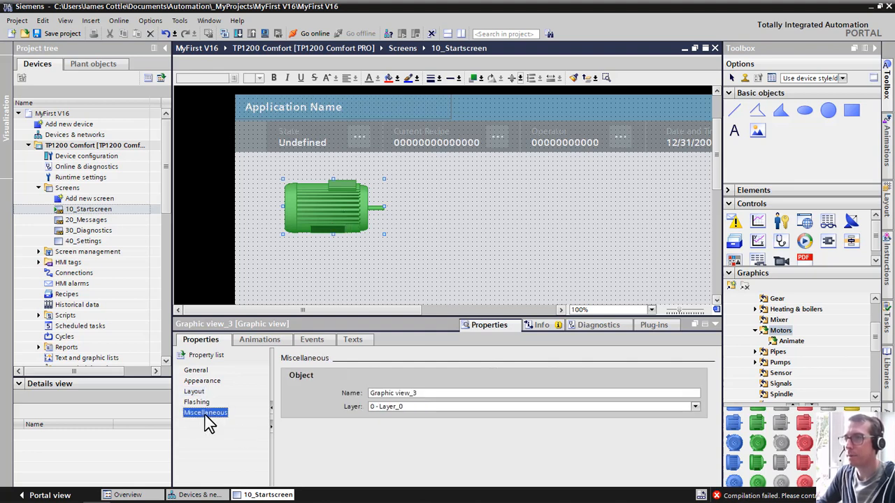
pyautogui.click(695, 407)
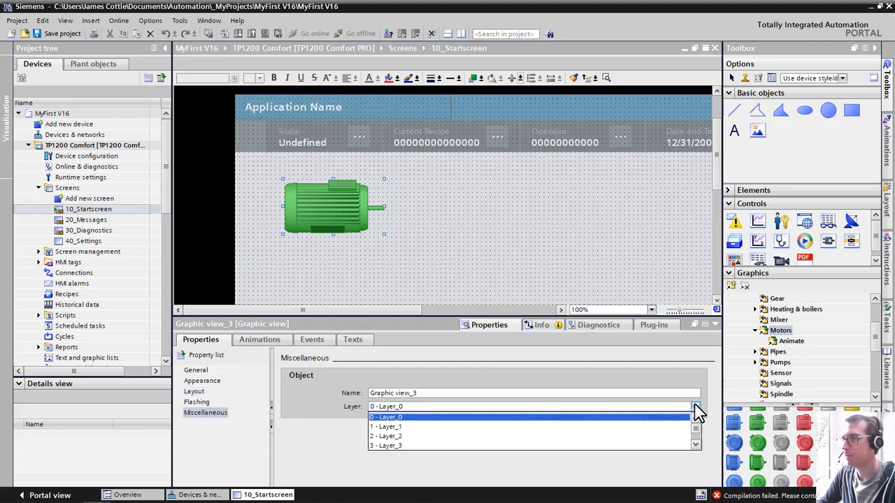
pyautogui.click(394, 427)
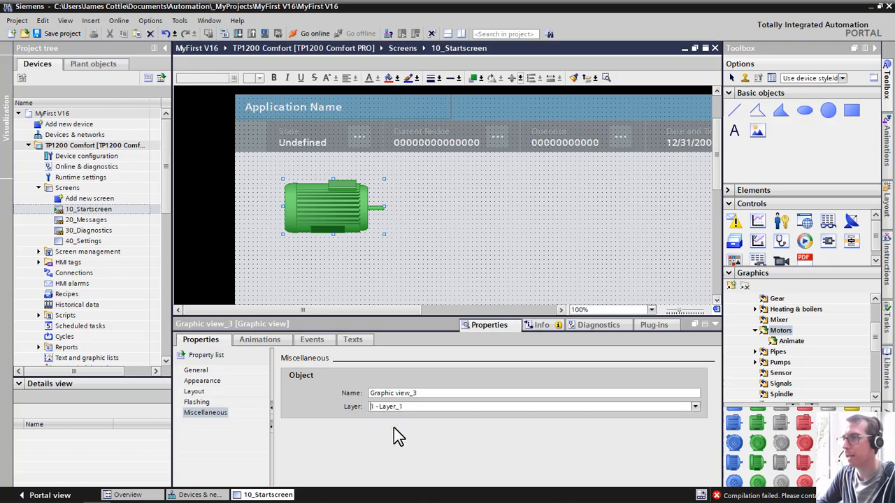
# Step: Temporarily hide Layer_1 to check the grey motor beneath on Layer_0, show the layer again and return to the Toolbox
pyautogui.click(886, 203)
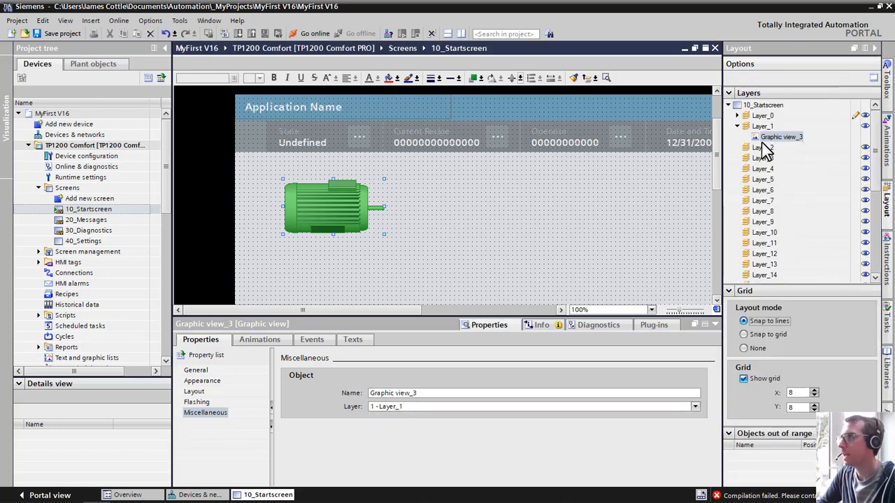
pyautogui.click(737, 115)
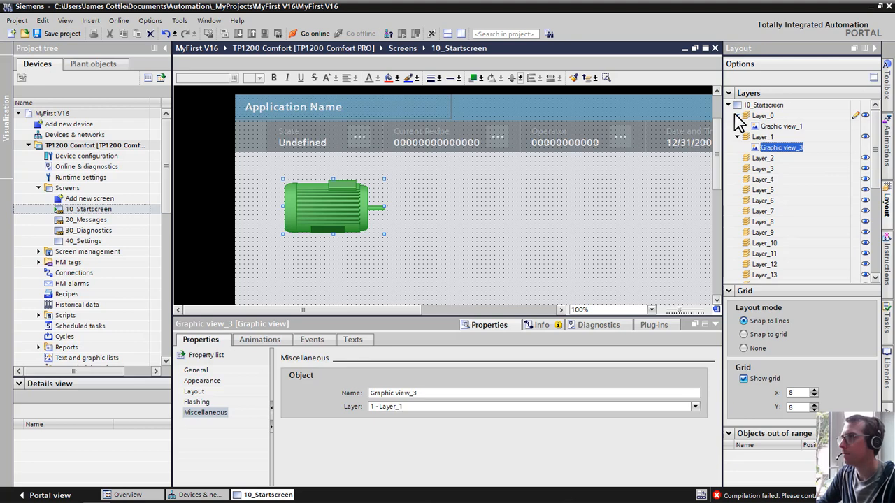
pyautogui.click(866, 137)
pyautogui.click(383, 203)
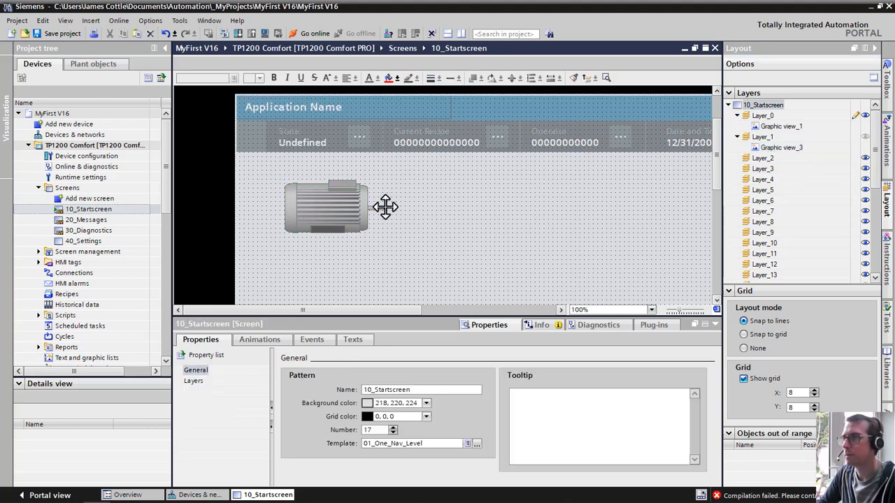
pyautogui.click(330, 207)
pyautogui.click(865, 137)
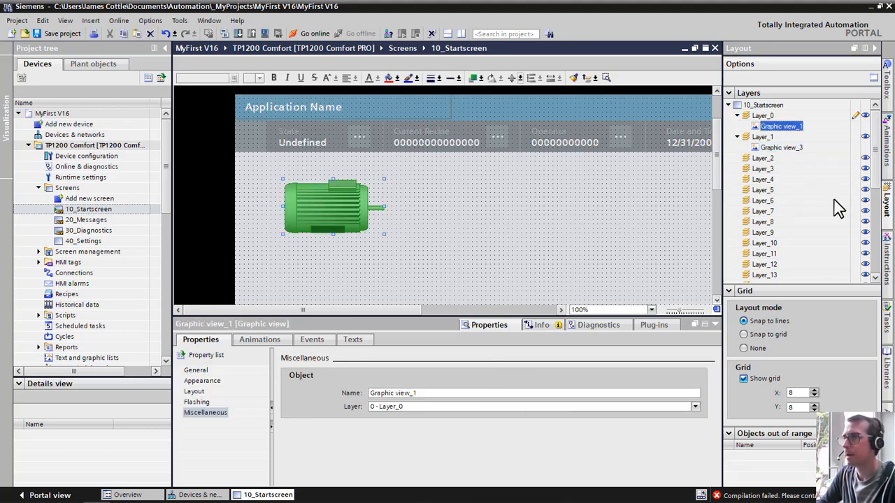
pyautogui.click(505, 223)
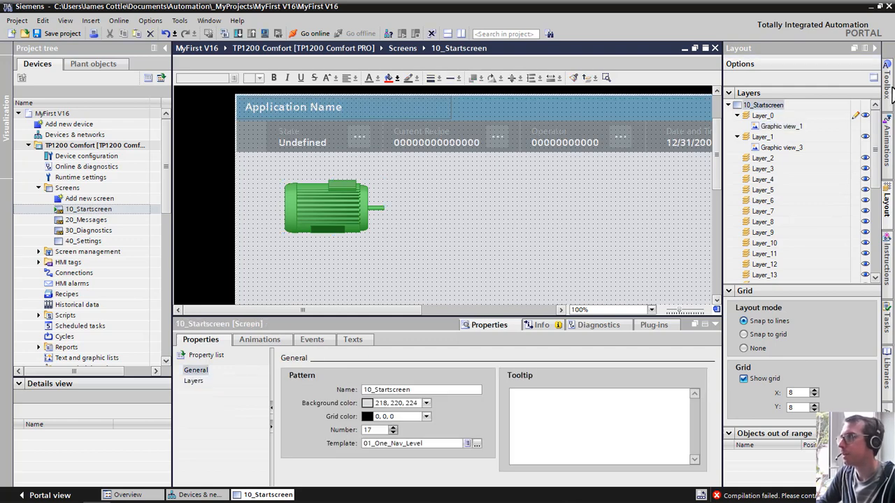
pyautogui.click(890, 90)
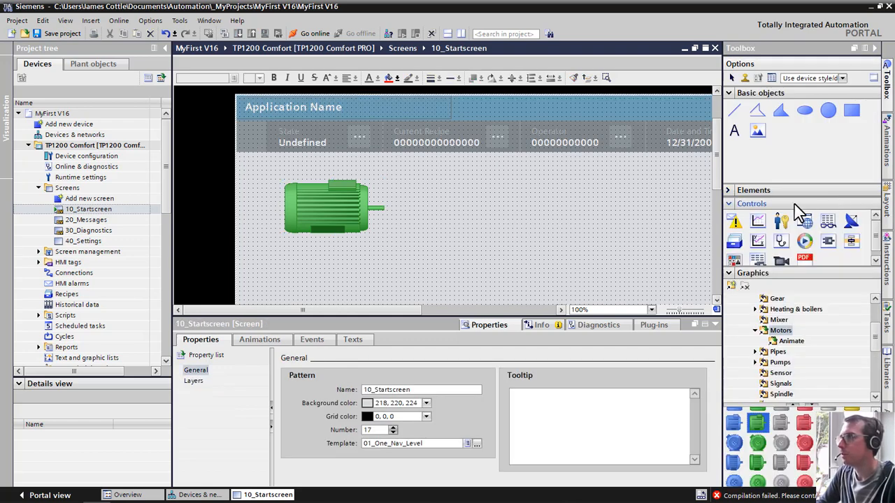
# Step: Place a button on the start screen and label it "Motor ON"
pyautogui.click(754, 208)
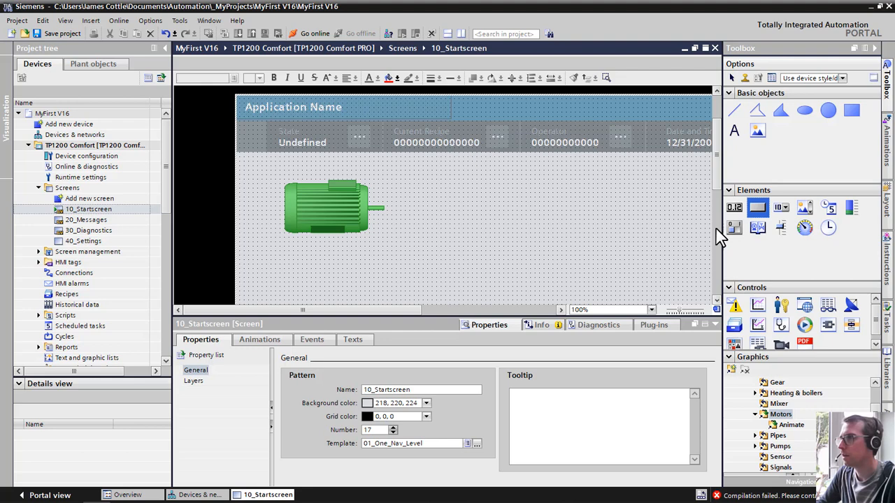
pyautogui.click(487, 190)
pyautogui.write('Mot')
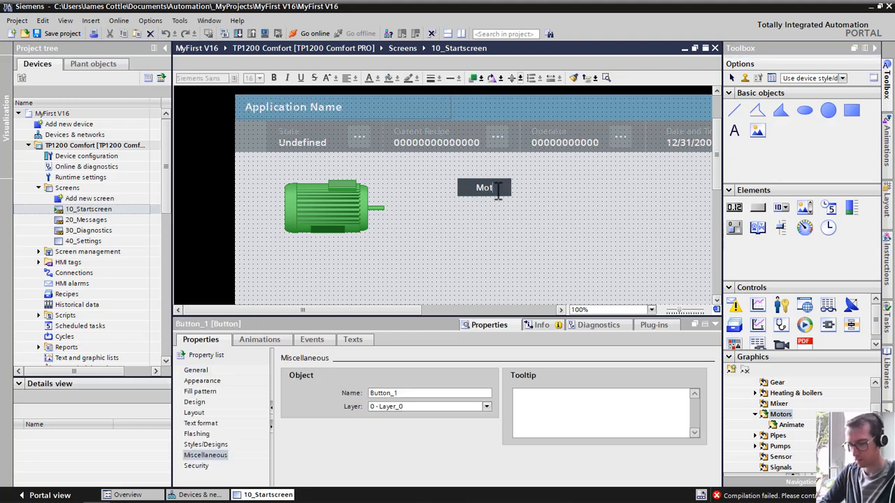
pyautogui.write('or ON')
pyautogui.press('Return')
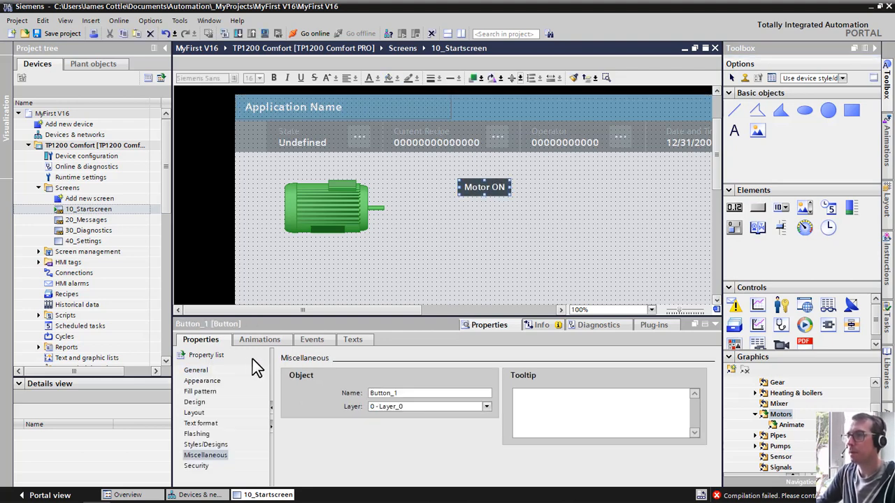
# Step: Add an InvertBit function on the MotorON tag to the button's Click event, and move the button just below the motor
pyautogui.click(313, 340)
pyautogui.click(341, 383)
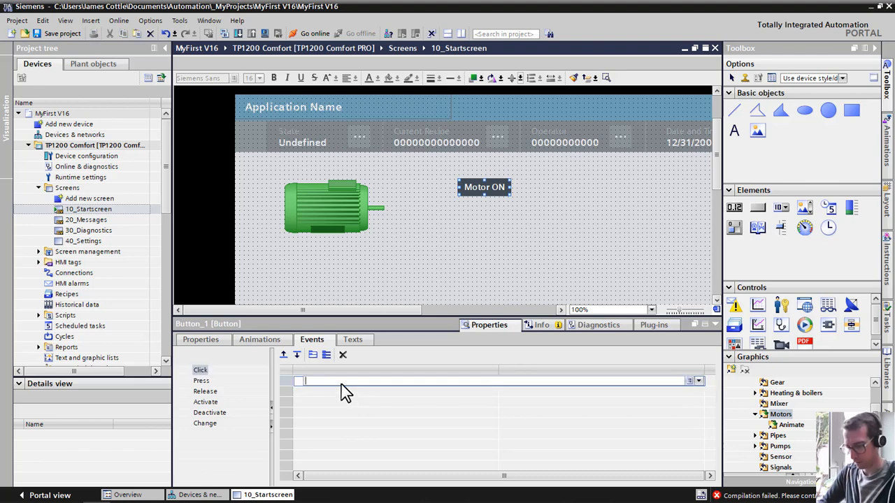
pyautogui.write('inver')
pyautogui.press('Down')
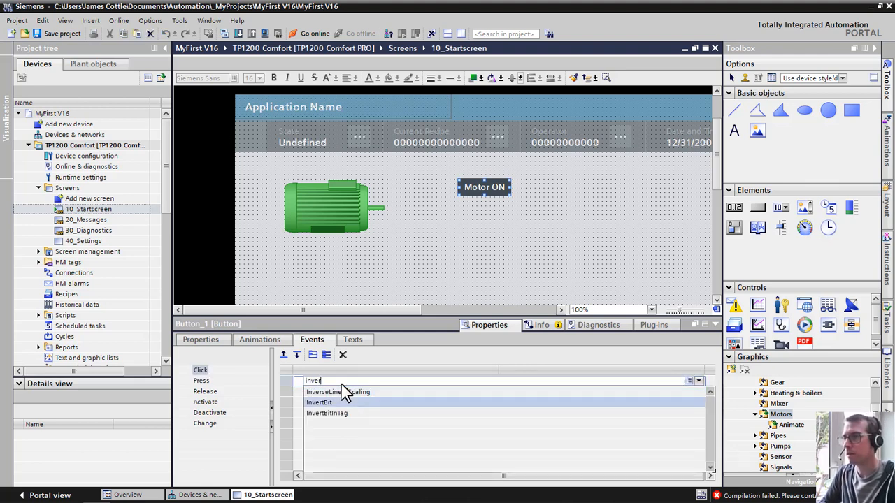
pyautogui.press('Return')
pyautogui.click(578, 396)
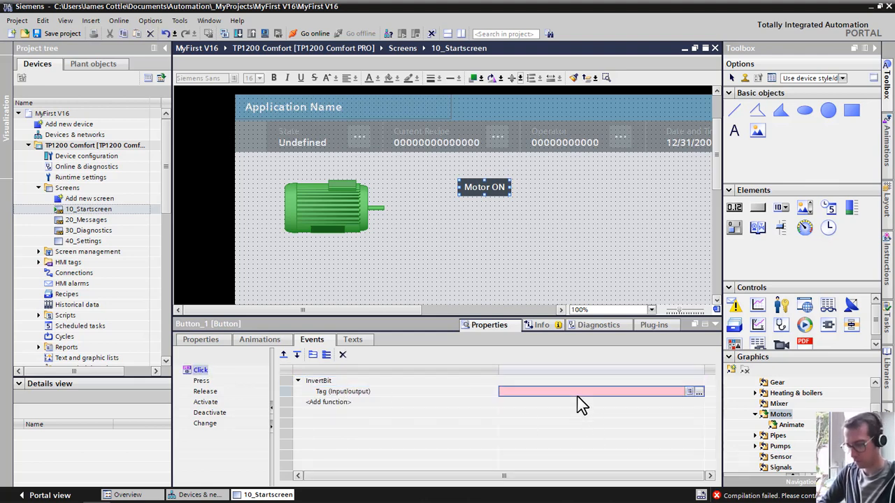
pyautogui.write('motorON')
pyautogui.press('Return')
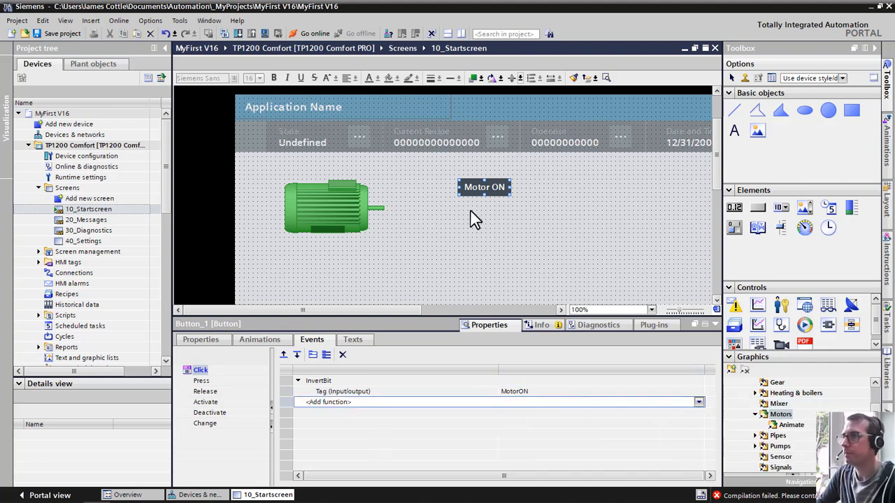
pyautogui.moveTo(474, 188); pyautogui.dragTo(316, 264)
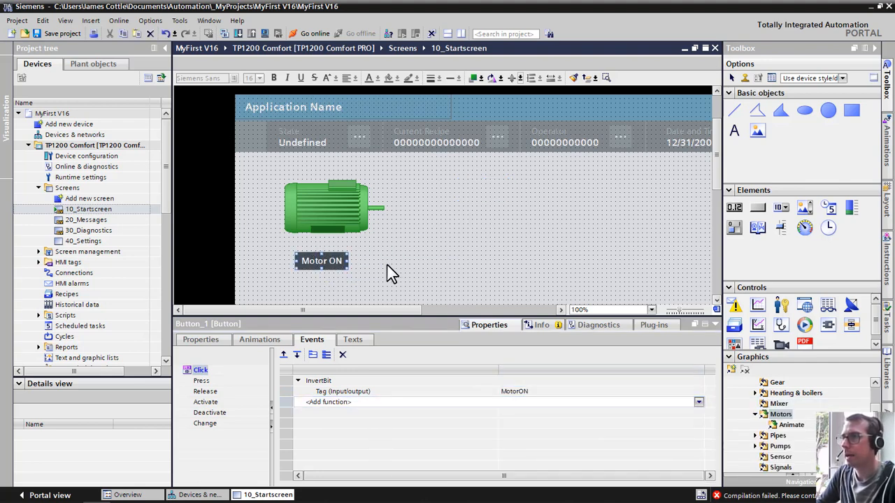
# Step: Start the HMI simulation, toggle the motor repeatedly with the Motor ON button to check its colour change, and close the simulation
pyautogui.click(265, 33)
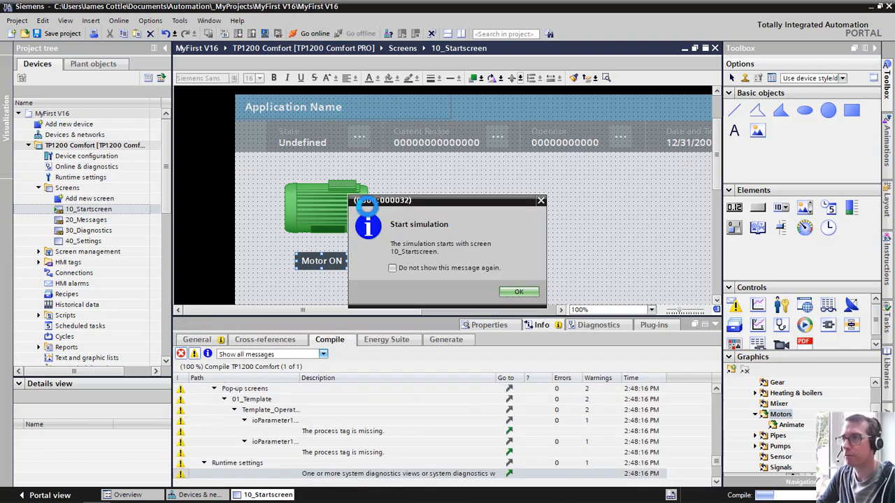
pyautogui.click(528, 291)
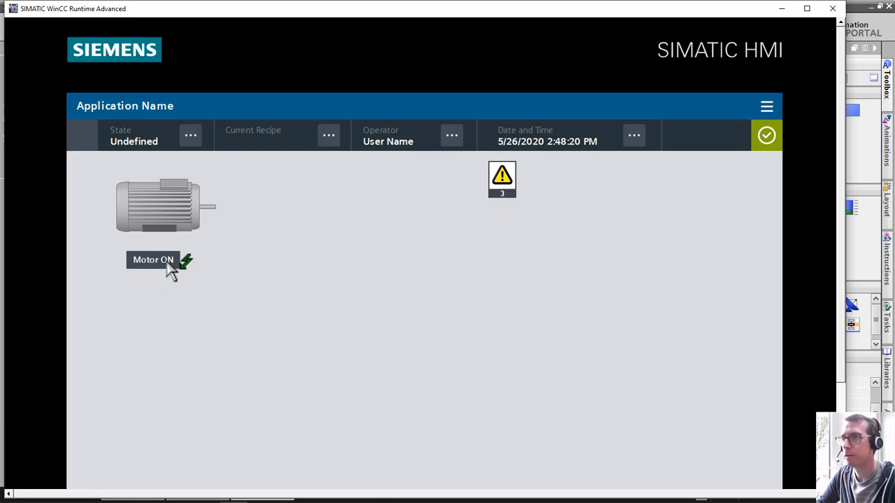
pyautogui.click(170, 269)
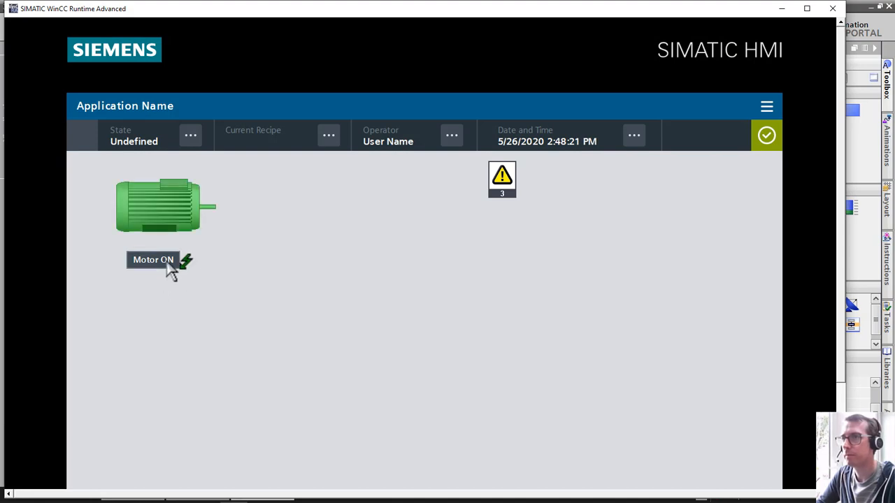
pyautogui.click(167, 262)
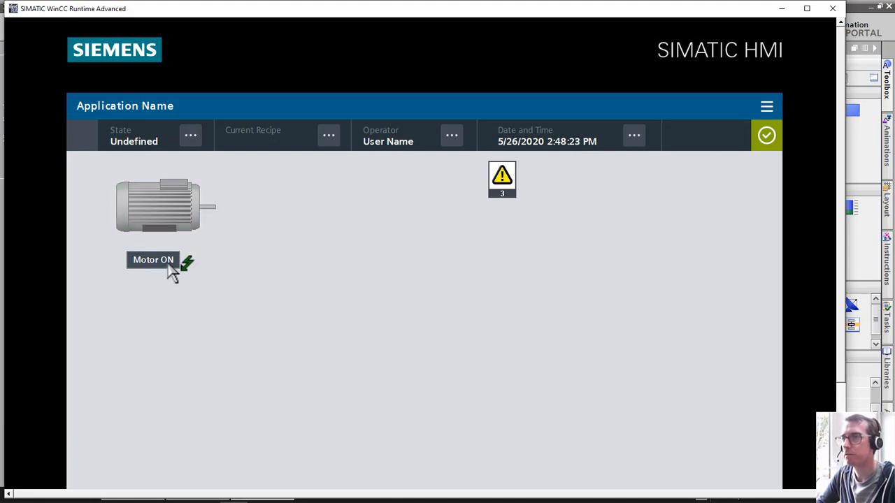
pyautogui.click(169, 263)
pyautogui.click(169, 263)
pyautogui.click(169, 265)
pyautogui.click(169, 265)
pyautogui.click(169, 265)
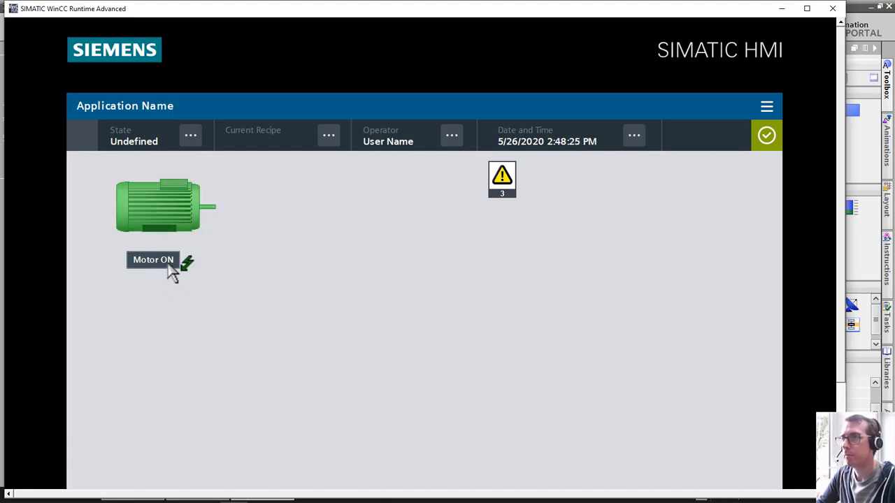
pyautogui.click(833, 8)
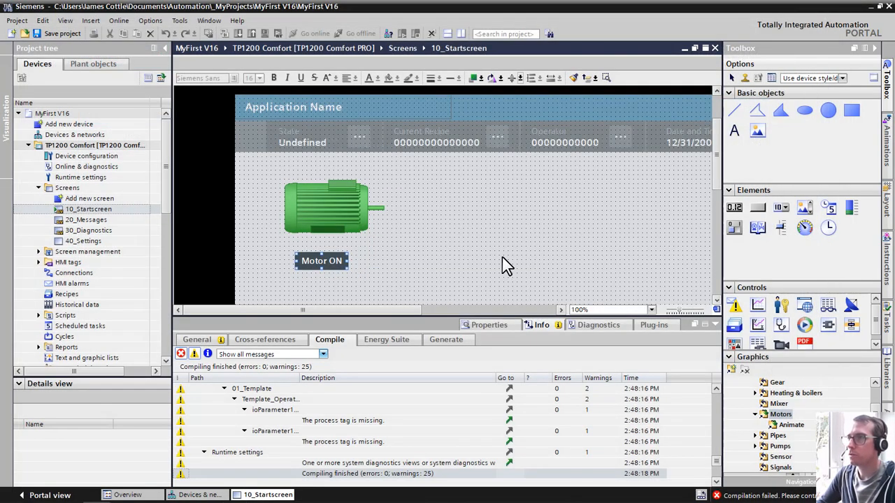
# Step: Offset the green motor graphic slightly up and to the right of the grey motor beneath it
pyautogui.moveTo(369, 230); pyautogui.dragTo(364, 205)
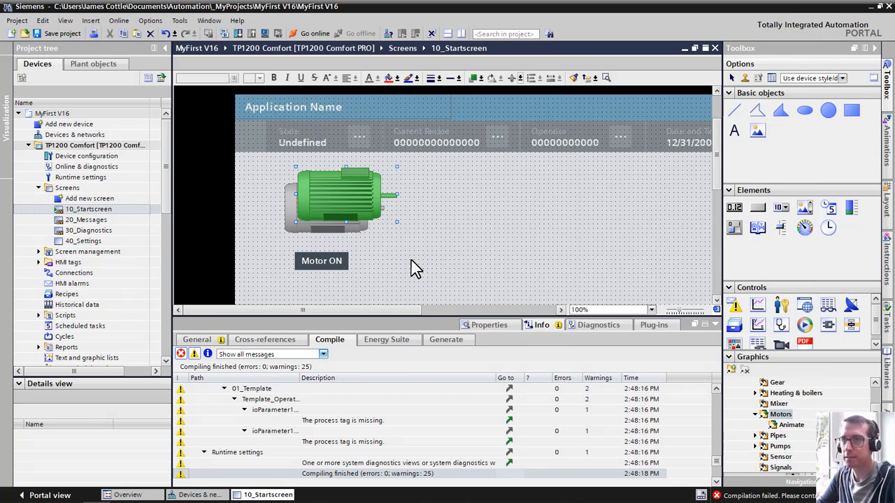
# Step: Open the project's graphic lists and examine the entries of the DiagState_2, Machine and State lists
pyautogui.scroll(-1, 168, 183)
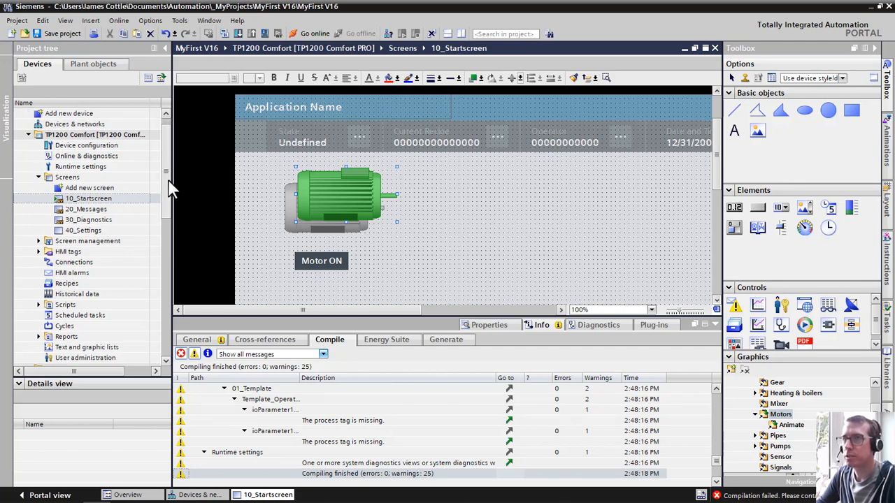
pyautogui.click(87, 348)
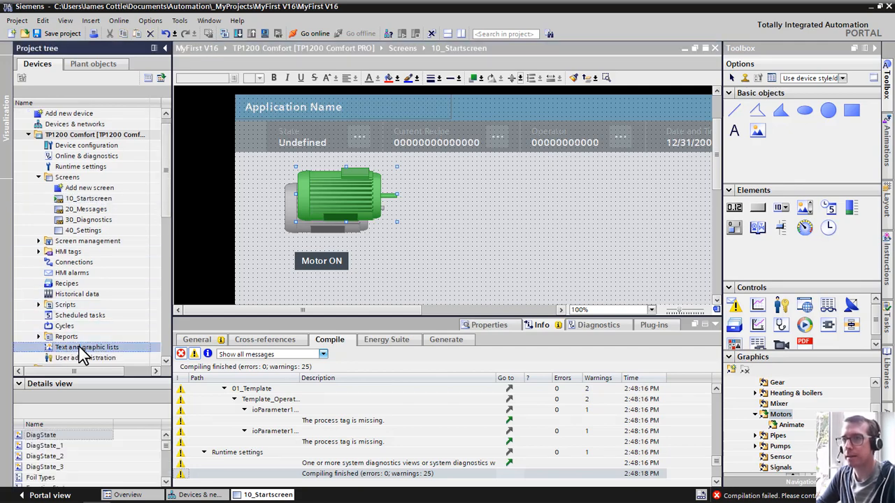
pyautogui.doubleClick(81, 349)
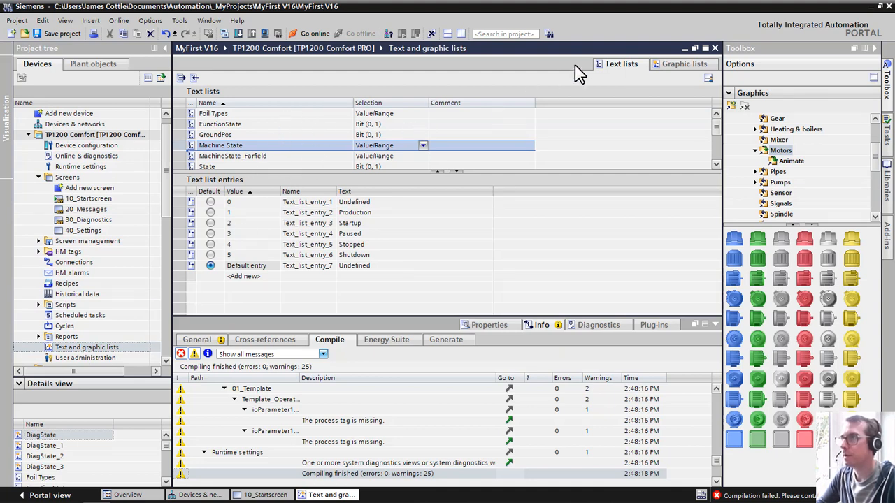
pyautogui.click(676, 64)
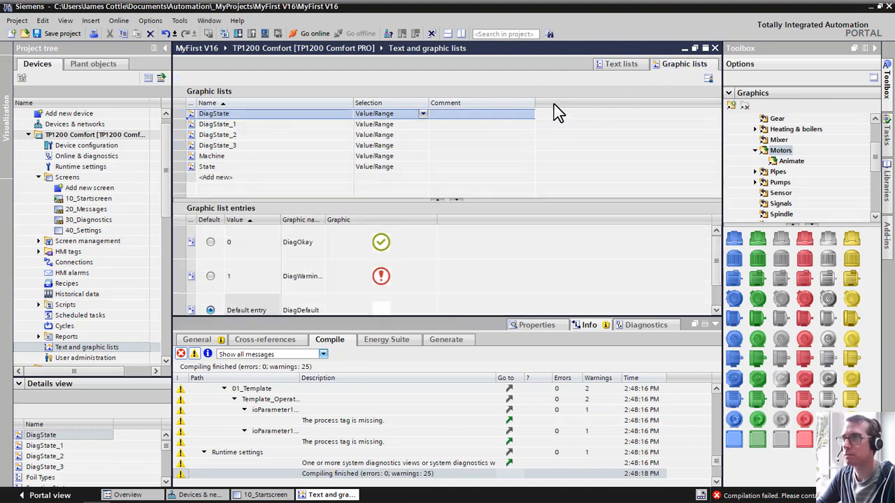
pyautogui.click(274, 134)
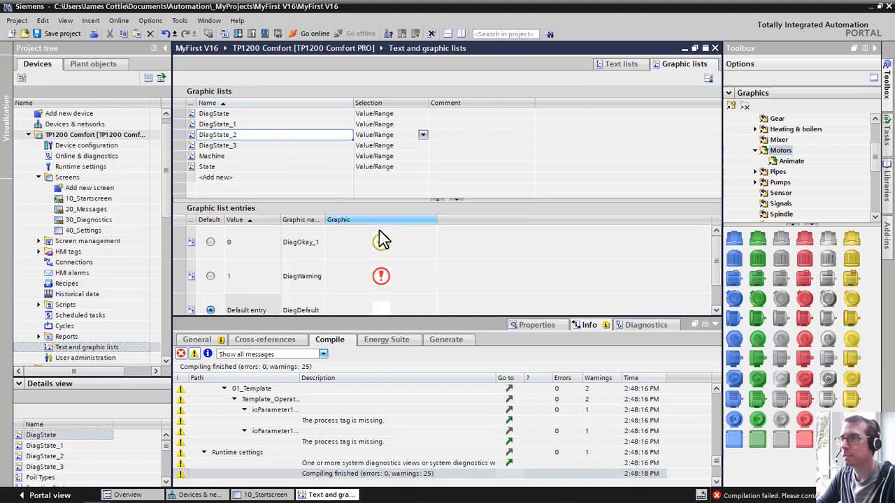
pyautogui.click(263, 156)
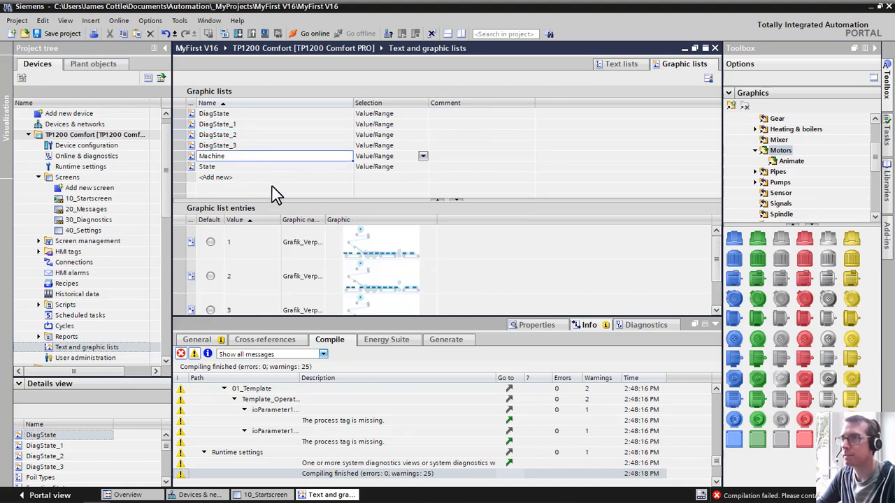
pyautogui.click(256, 168)
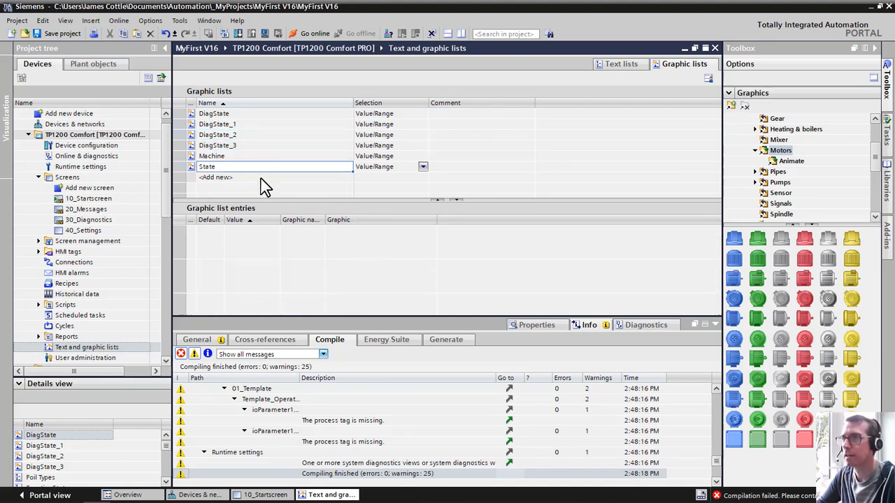
# Step: Add a new graphic list named MotorState
pyautogui.doubleClick(255, 177)
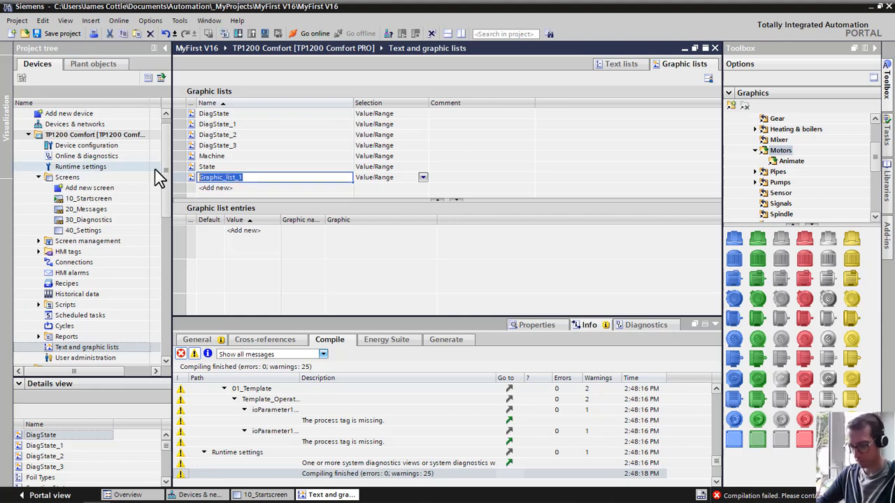
pyautogui.write('MotorState')
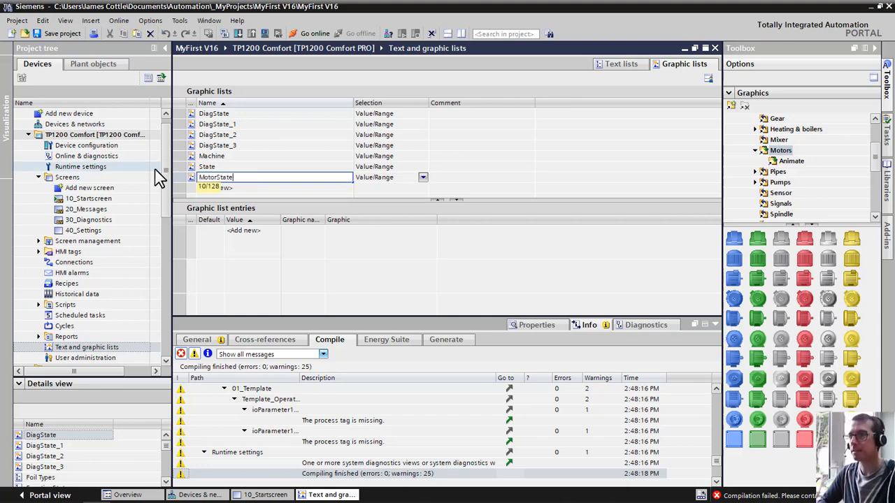
pyautogui.press('Return')
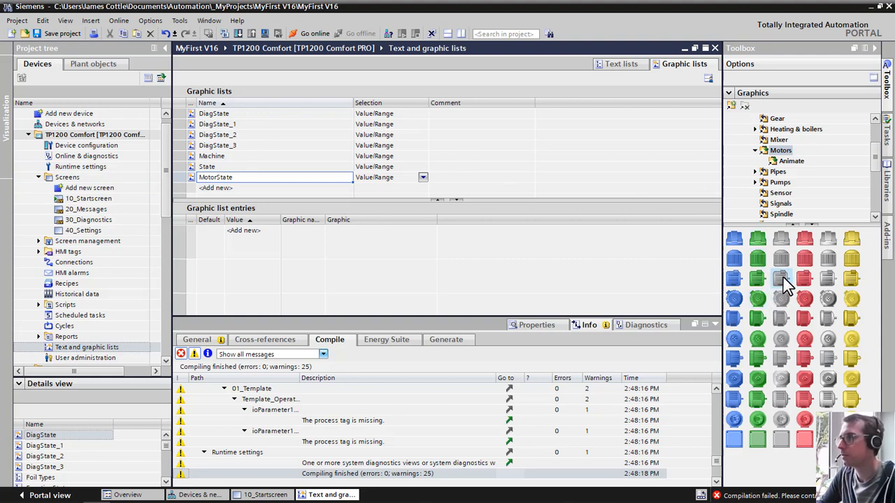
# Step: Add the grey motor with value 0 and the matching green motor with value 1 as entries of the MotorState list
pyautogui.moveTo(781, 280); pyautogui.dragTo(425, 259)
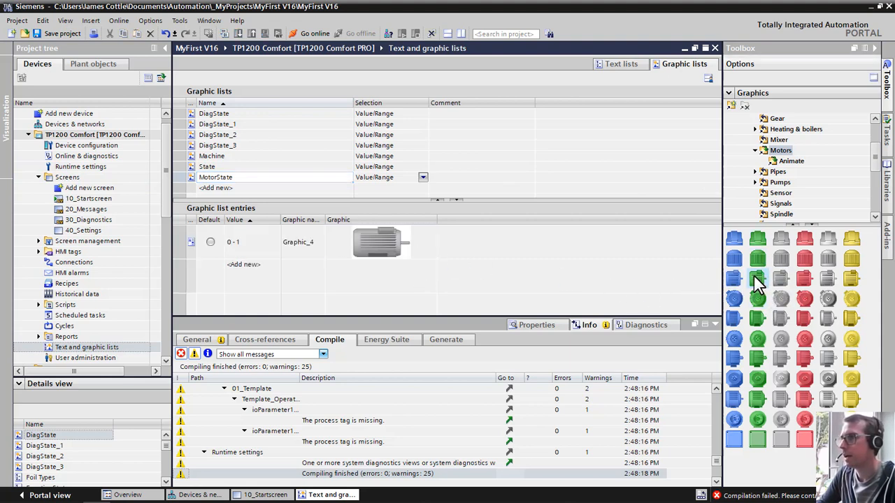
pyautogui.moveTo(757, 280); pyautogui.dragTo(381, 283)
pyautogui.click(239, 248)
pyautogui.write('0')
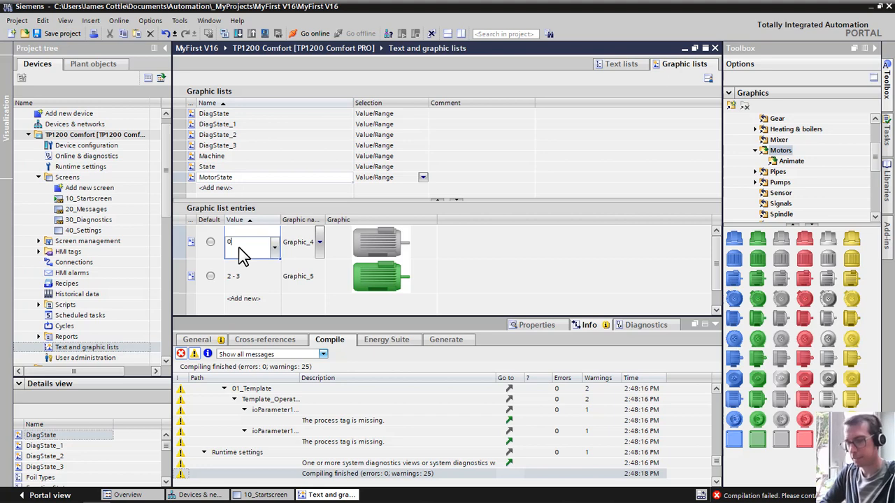
pyautogui.press('Return')
pyautogui.write('1')
pyautogui.press('Return')
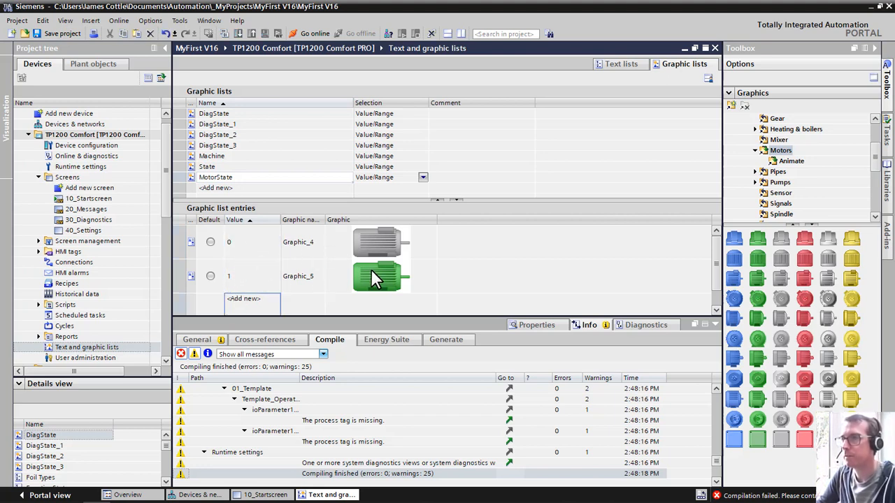
# Step: Place the MotorState graphic list on 10_Startscreen as a graphic I/O field to the right of the existing motors
pyautogui.click(267, 495)
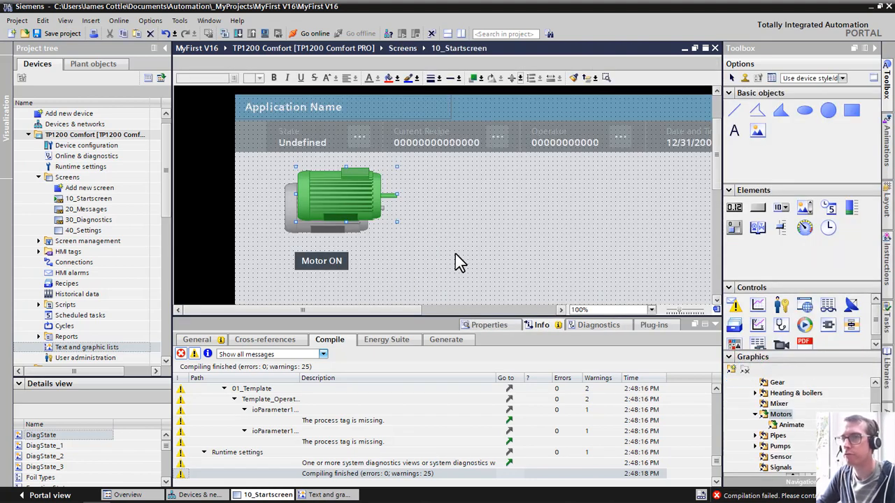
pyautogui.click(108, 349)
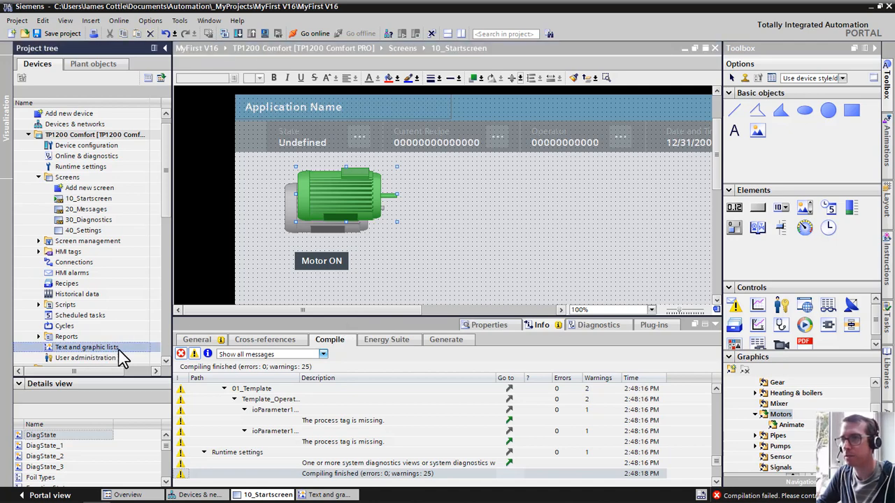
pyautogui.scroll(-1, 169, 459)
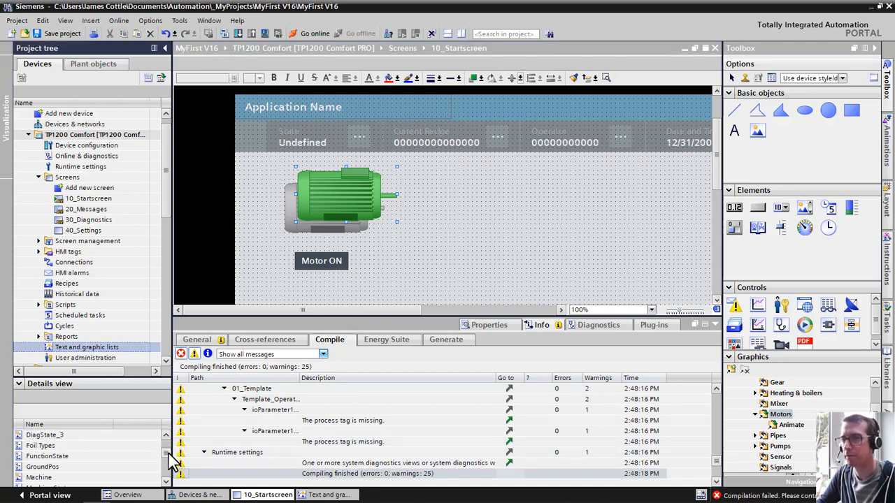
pyautogui.scroll(-2, 168, 459)
pyautogui.moveTo(105, 467); pyautogui.dragTo(512, 205)
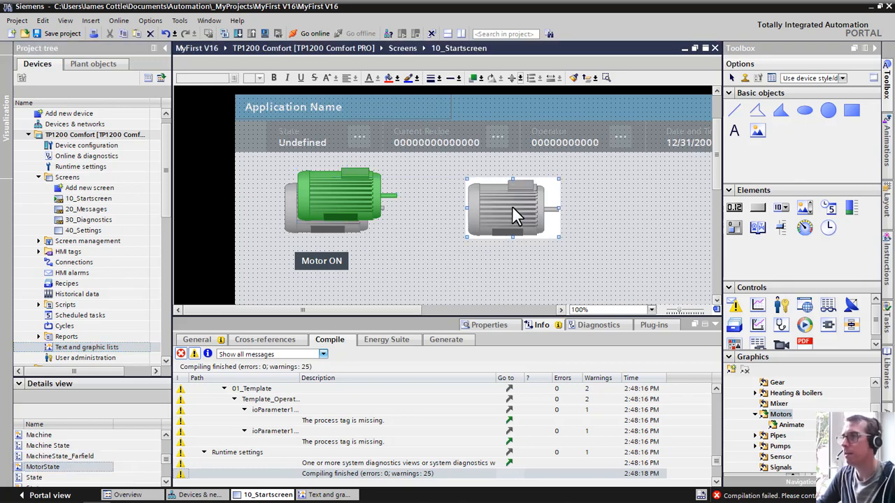
# Step: Set the new graphic I/O field's layout to Fit object size to largest graphic
pyautogui.click(487, 325)
pyautogui.click(203, 340)
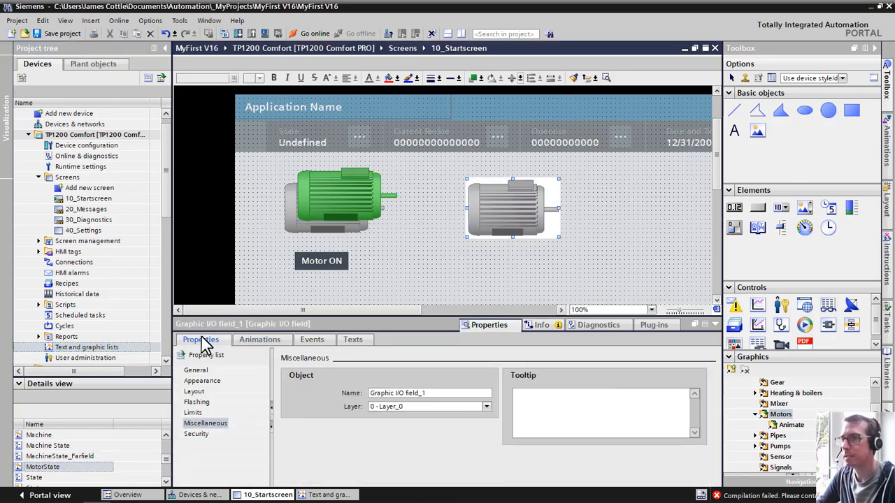
pyautogui.click(194, 392)
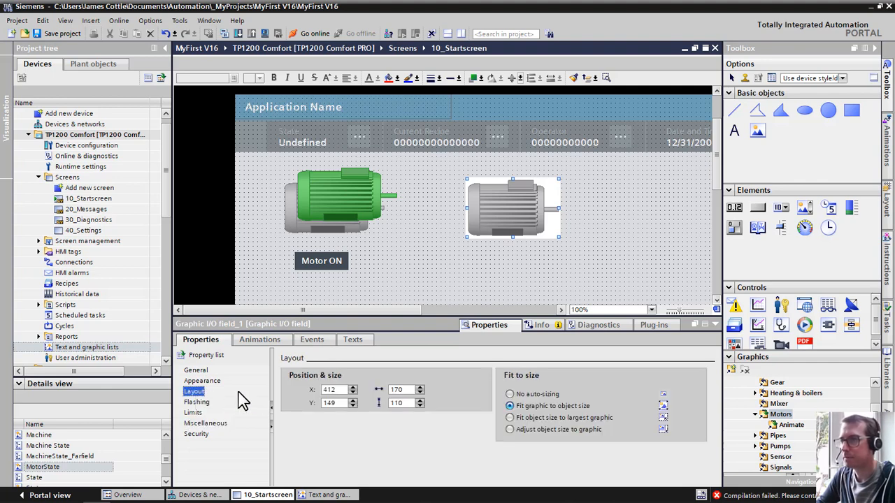
pyautogui.click(555, 418)
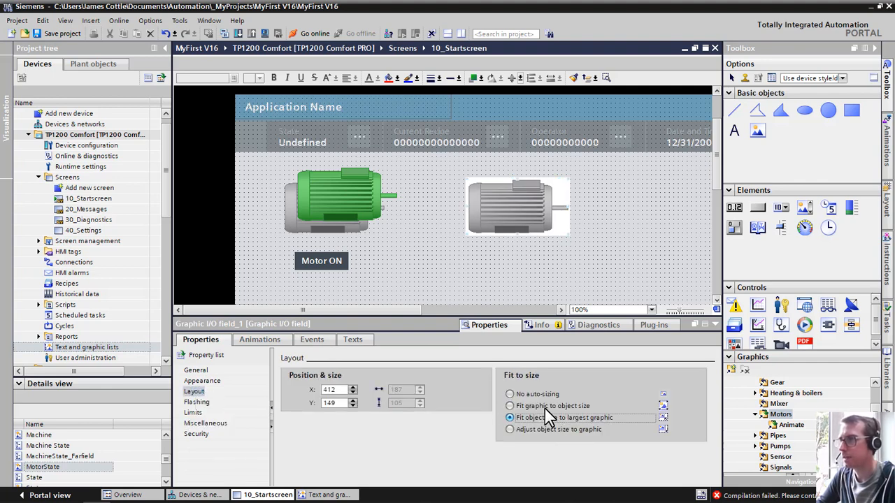
# Step: Set the new graphic I/O field's background fill pattern to Transparent
pyautogui.click(202, 380)
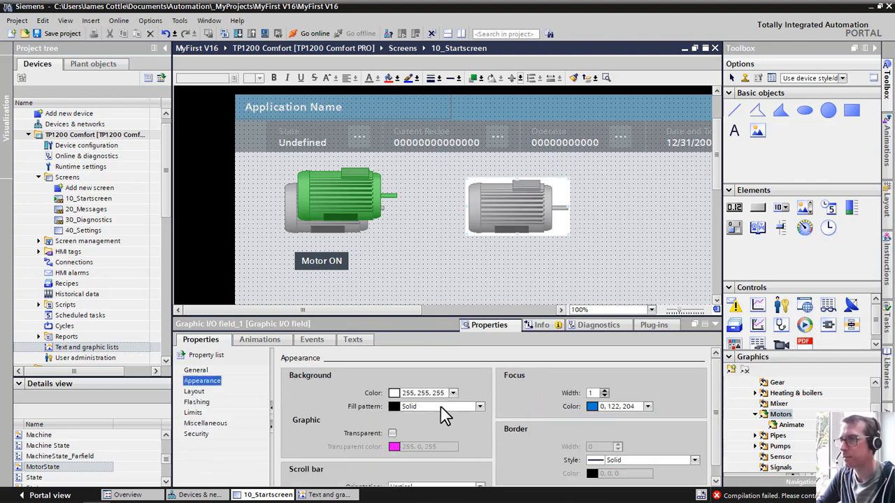
pyautogui.click(440, 406)
pyautogui.click(420, 418)
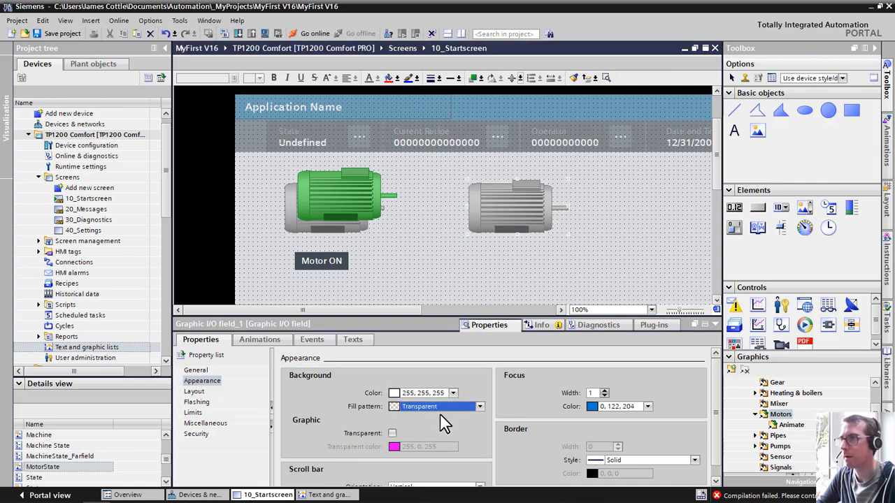
# Step: Review the linked MotorState list entries and assign the MotorON tag to the graphic I/O field
pyautogui.click(196, 370)
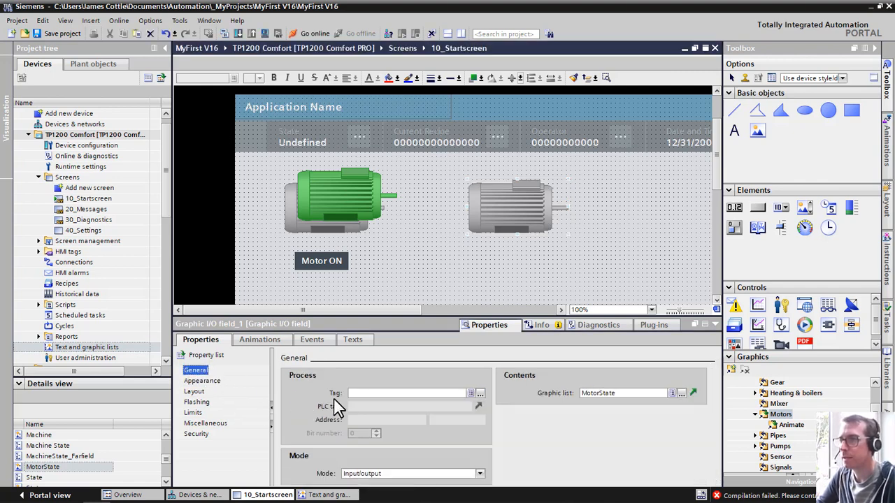
pyautogui.click(400, 393)
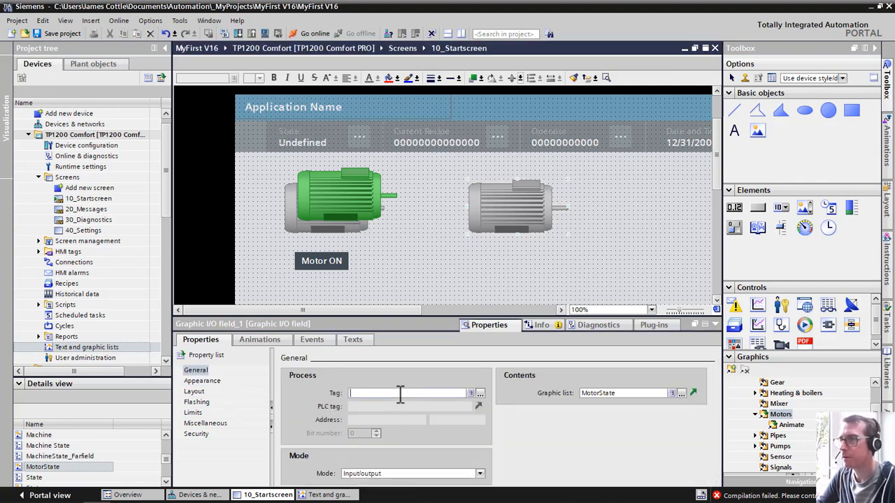
pyautogui.click(693, 394)
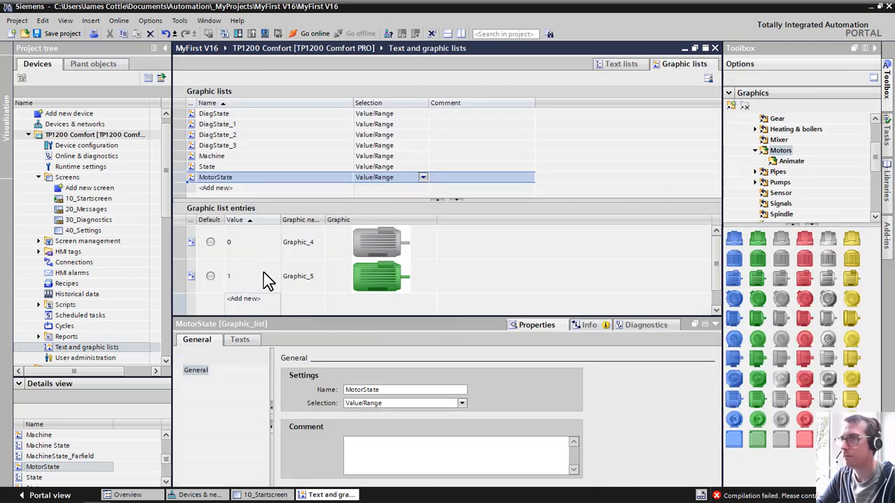
pyautogui.click(714, 47)
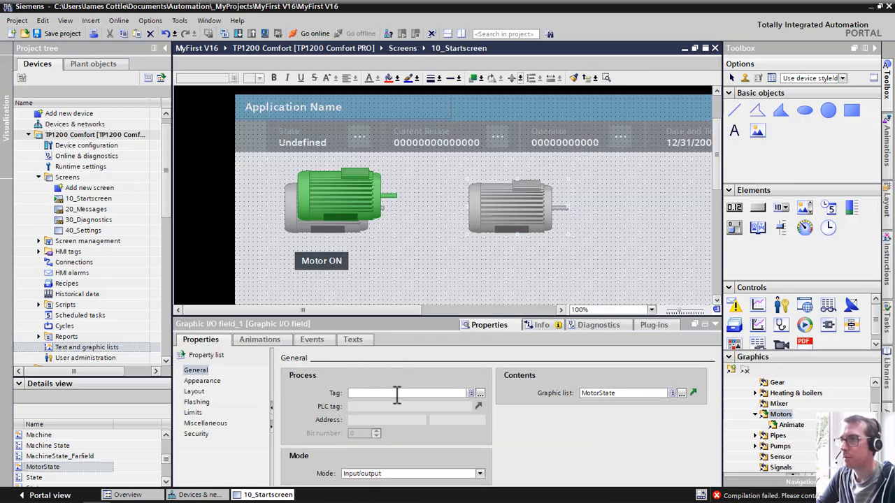
pyautogui.click(403, 393)
pyautogui.write('MotorON')
pyautogui.press('Return')
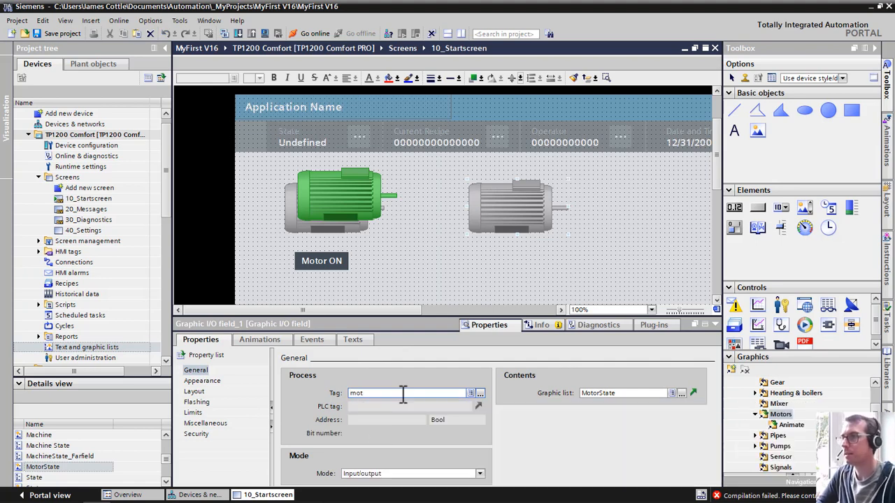
# Step: Align the layered green and grey motor graphics exactly on top of each other
pyautogui.click(426, 269)
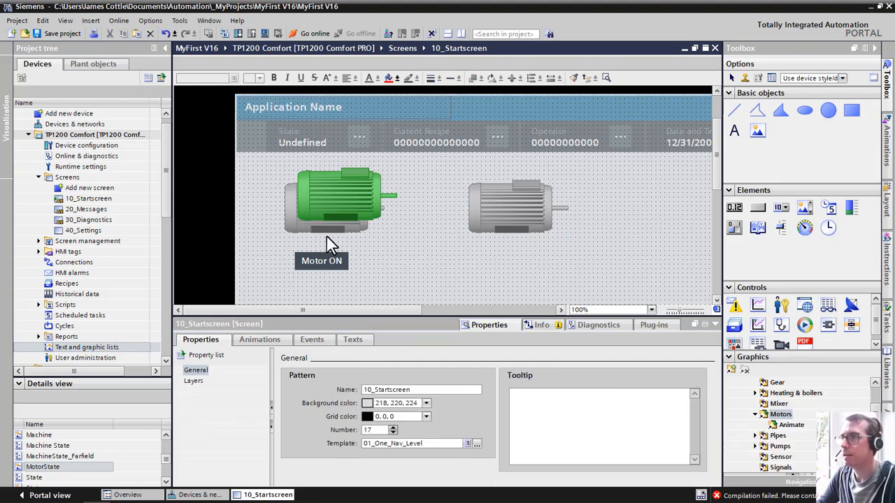
pyautogui.click(329, 197)
pyautogui.click(512, 77)
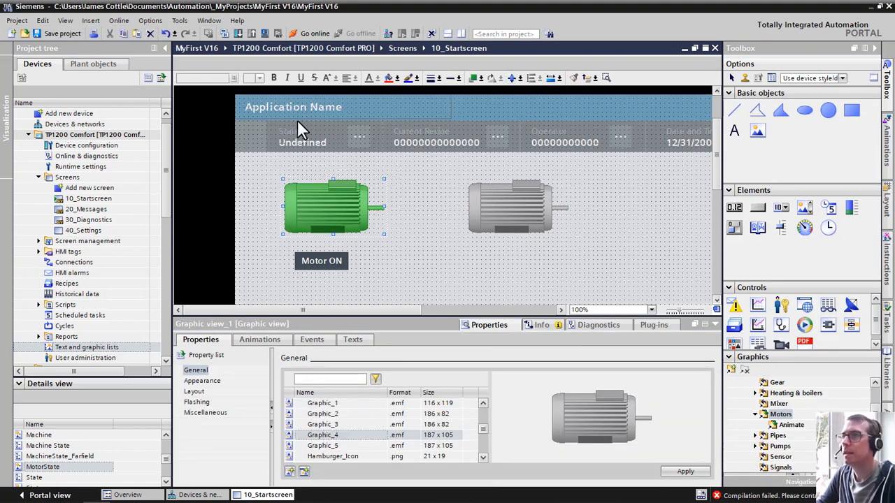
# Step: Test both motor displays in the simulation of 10_Startscreen by toggling Motor ON on and off, moving the alarm indicator aside
pyautogui.click(263, 32)
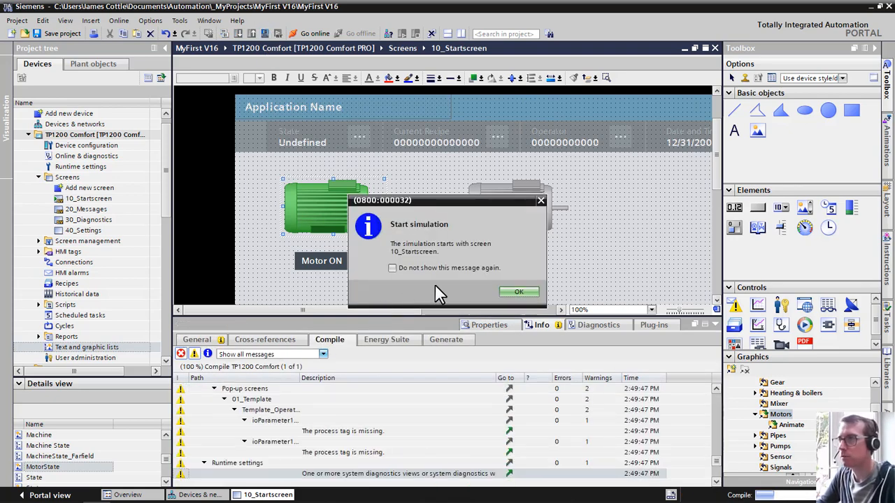
pyautogui.click(519, 292)
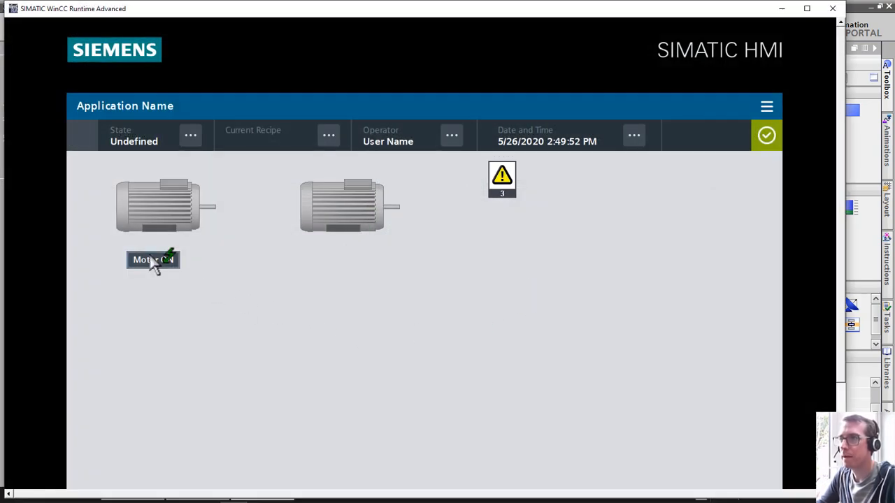
pyautogui.click(156, 261)
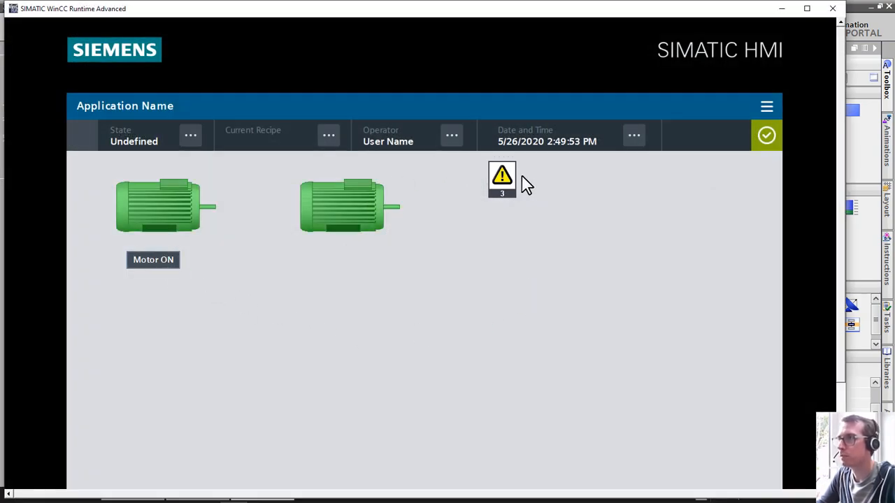
pyautogui.moveTo(514, 178); pyautogui.dragTo(811, 165)
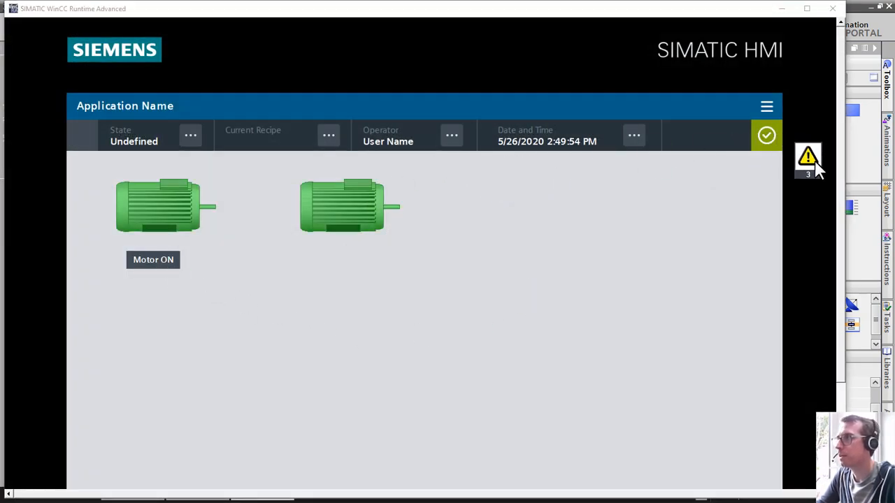
pyautogui.click(166, 268)
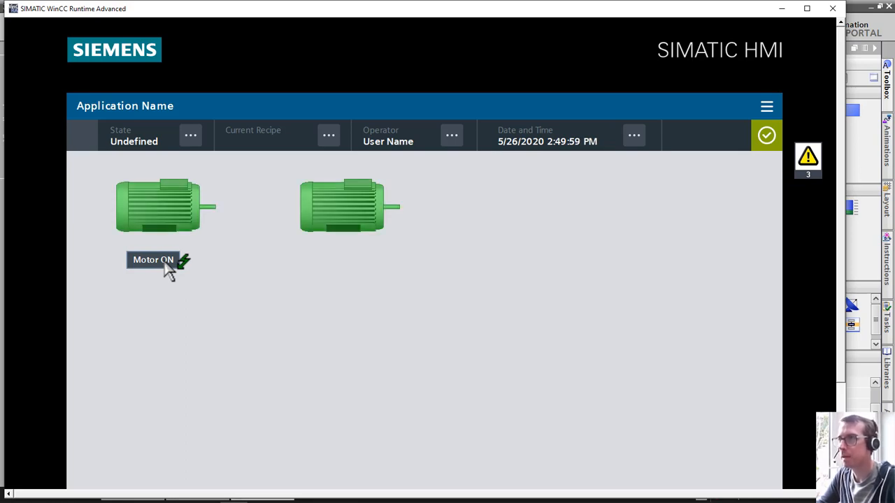
pyautogui.click(165, 262)
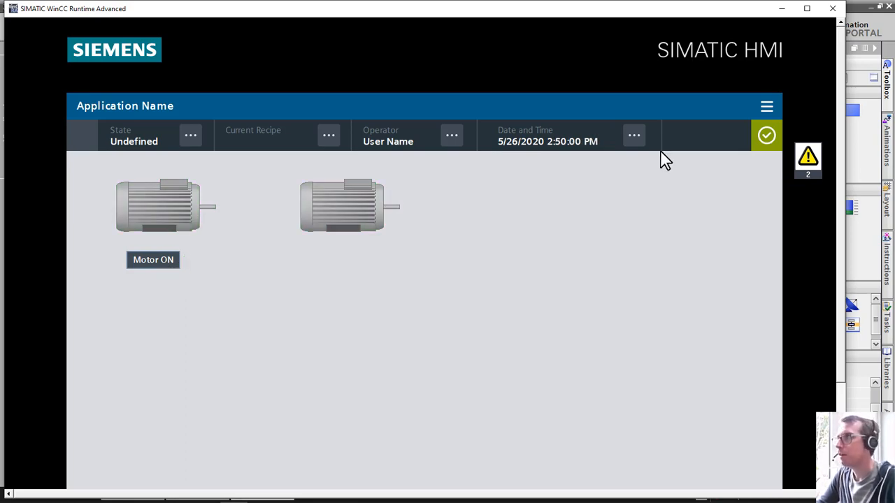
pyautogui.click(839, 9)
# Step: Place two black fan graphics with different blade positions from the Motors Animate graphics folder side by side below the Motor ON button
pyautogui.click(512, 225)
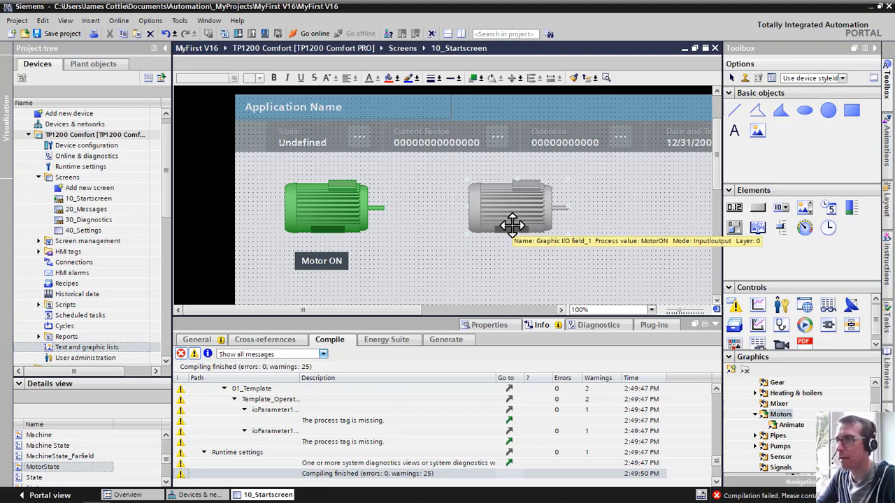
pyautogui.moveTo(718, 148); pyautogui.dragTo(719, 175)
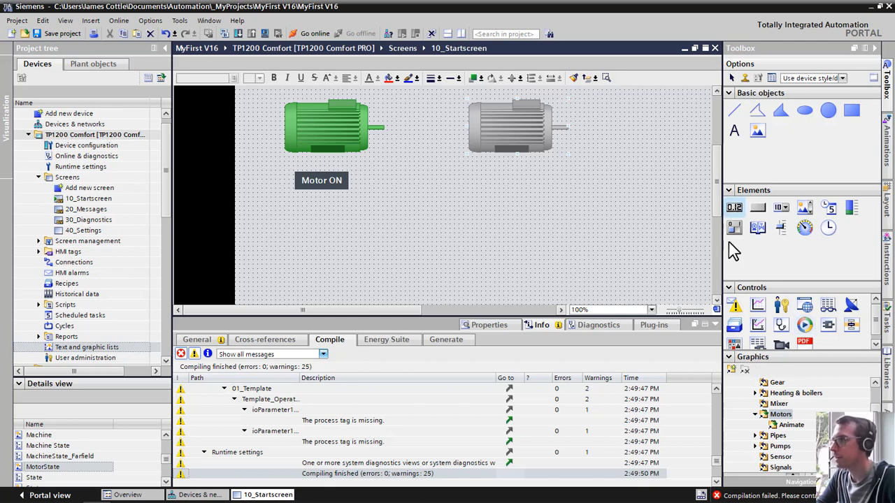
pyautogui.click(728, 190)
pyautogui.click(792, 352)
pyautogui.click(792, 341)
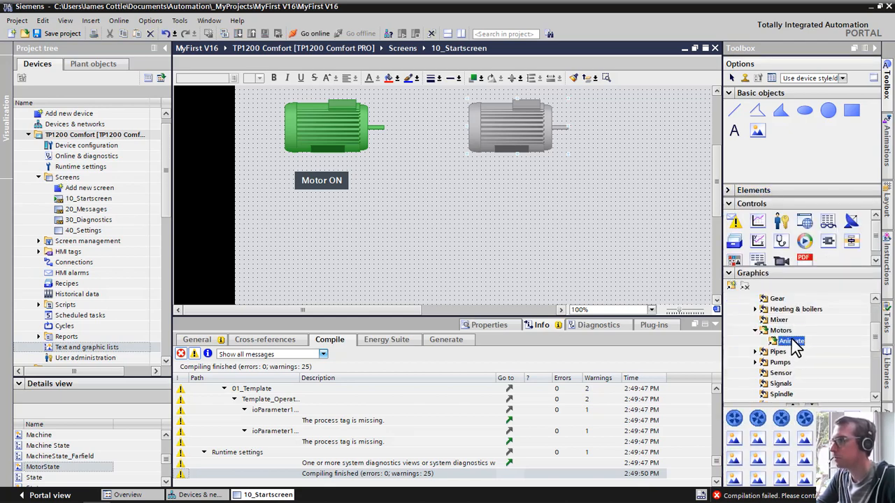
pyautogui.moveTo(837, 403); pyautogui.dragTo(773, 361)
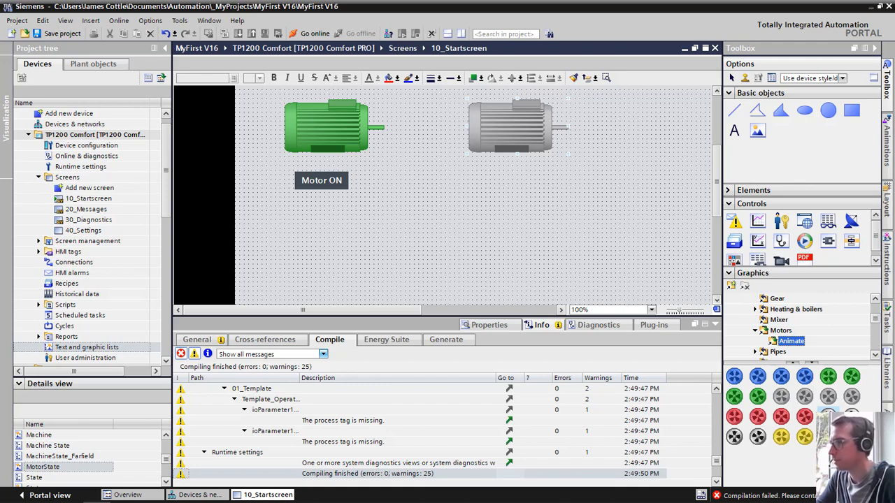
pyautogui.moveTo(781, 397); pyautogui.dragTo(306, 264)
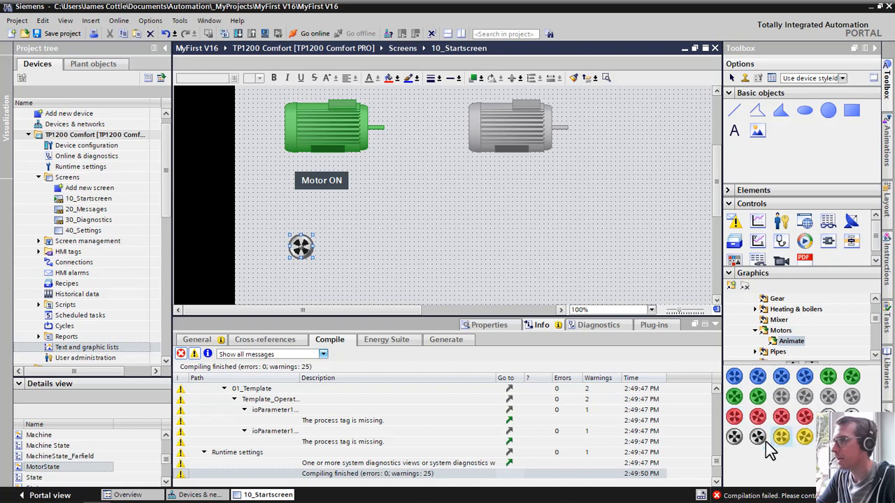
pyautogui.moveTo(734, 437); pyautogui.dragTo(341, 259)
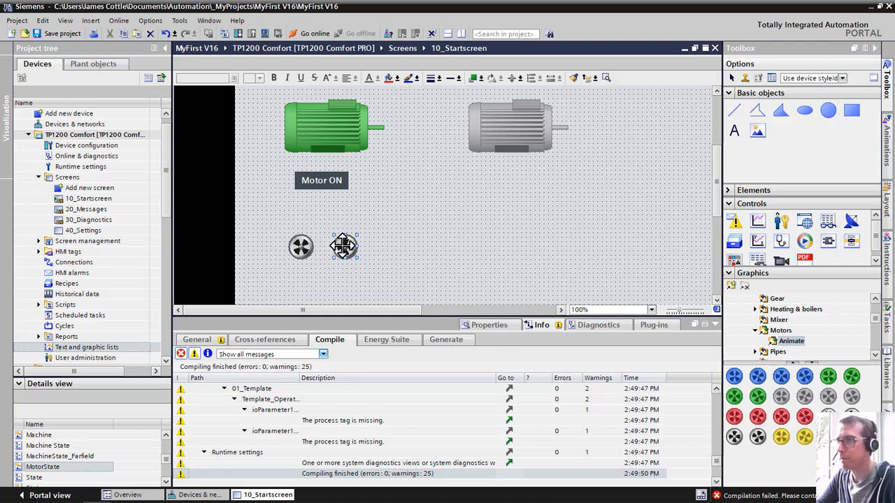
# Step: Set the flashing type of the right-hand fan graphic to Standard enabled
pyautogui.click(474, 324)
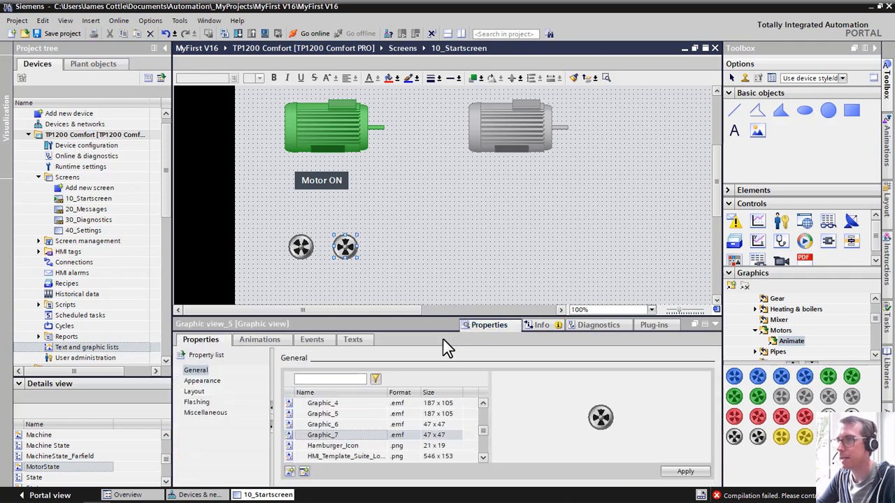
pyautogui.click(196, 402)
pyautogui.click(403, 393)
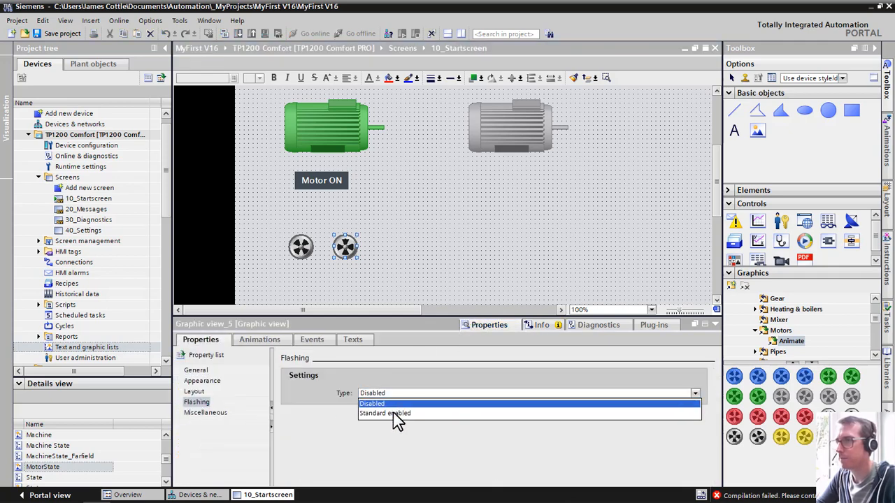
pyautogui.click(399, 416)
# Step: Align the flashing fan graphic exactly on top of the other fan graphic
pyautogui.click(388, 278)
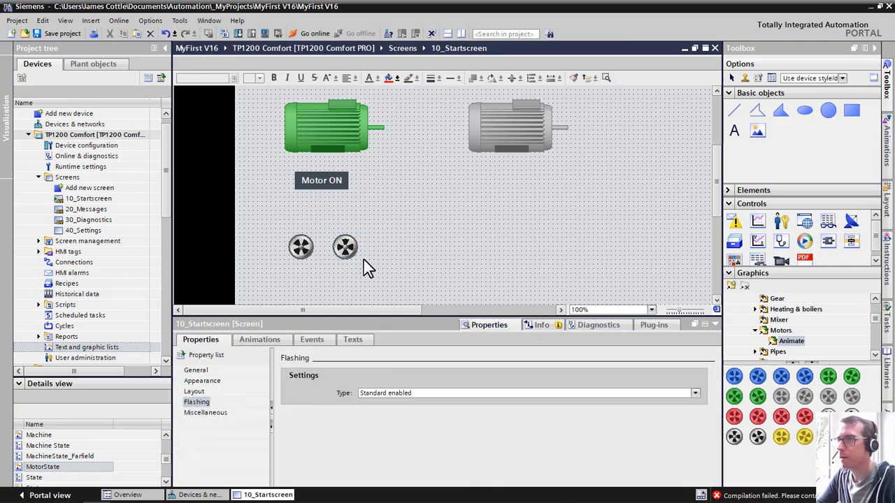
pyautogui.click(303, 245)
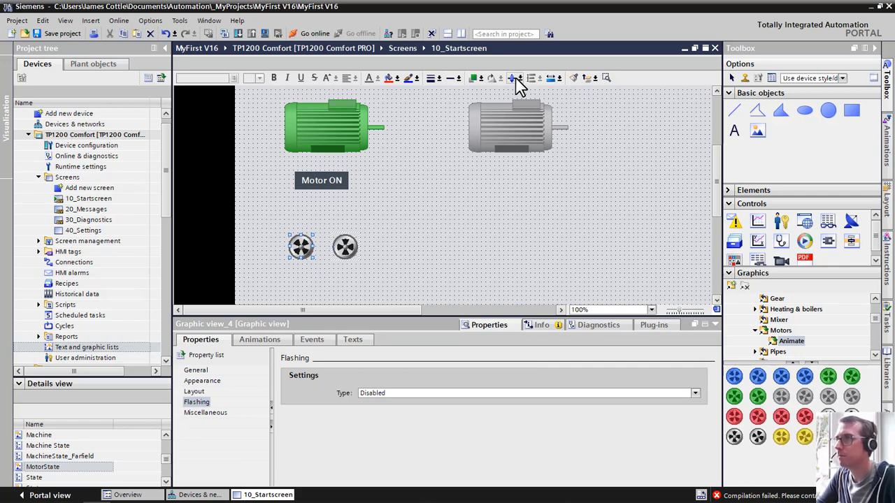
pyautogui.click(402, 206)
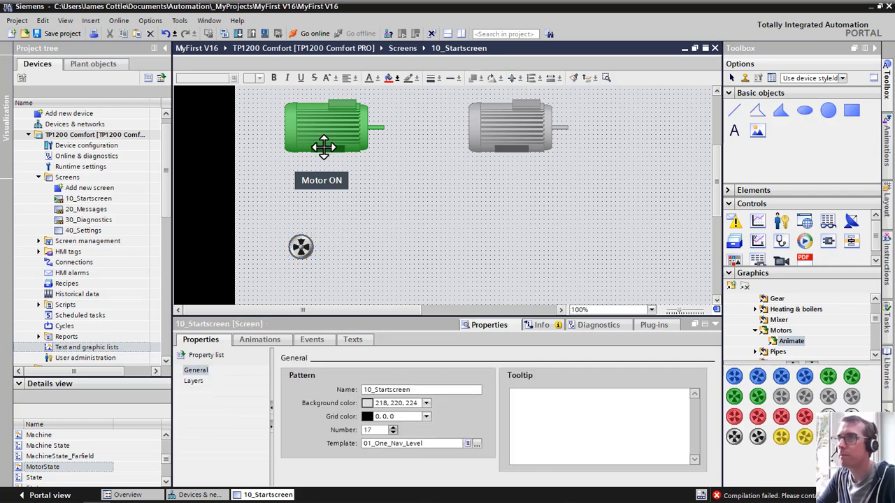
# Step: Run the simulation of 10_Startscreen to check the fan's flashing effect, and close it
pyautogui.click(263, 33)
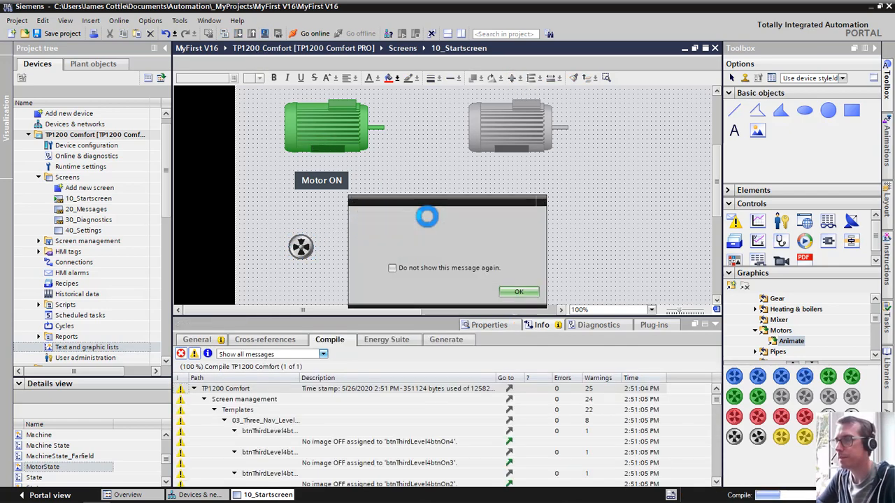
pyautogui.click(521, 294)
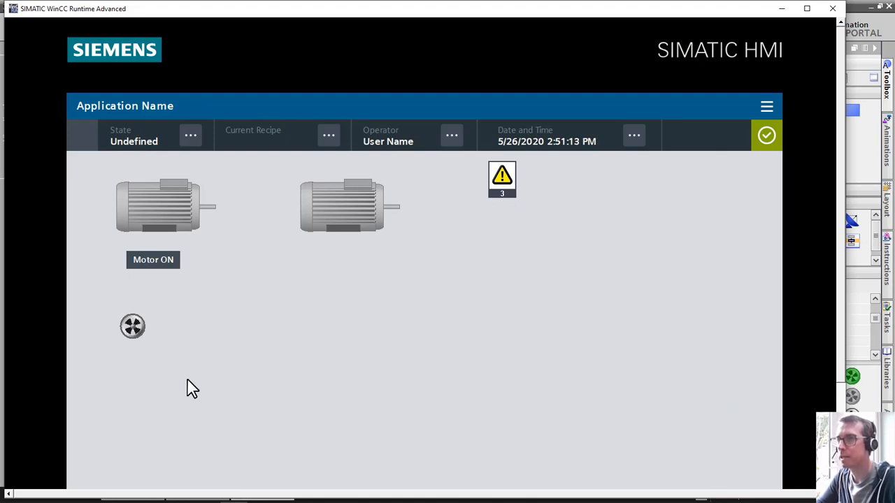
pyautogui.click(833, 9)
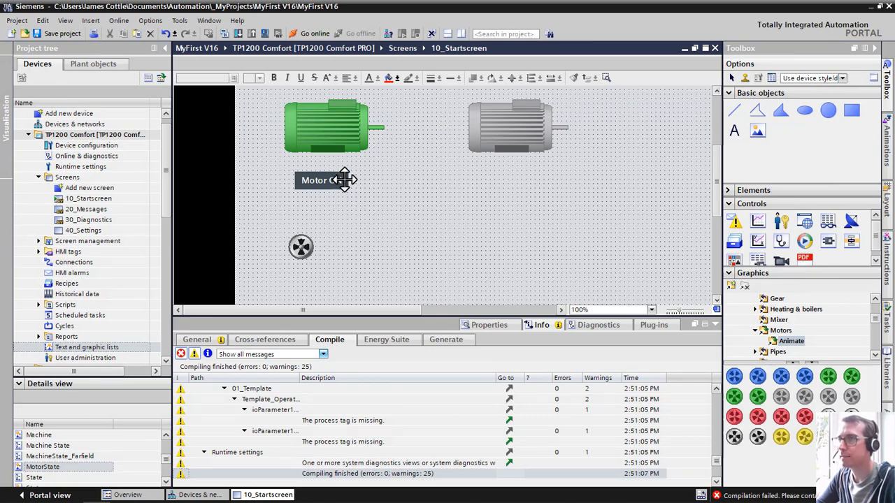
# Step: Copy the green motor's MotorON visibility animation to the flashing fan graphic
pyautogui.click(327, 123)
pyautogui.click(500, 327)
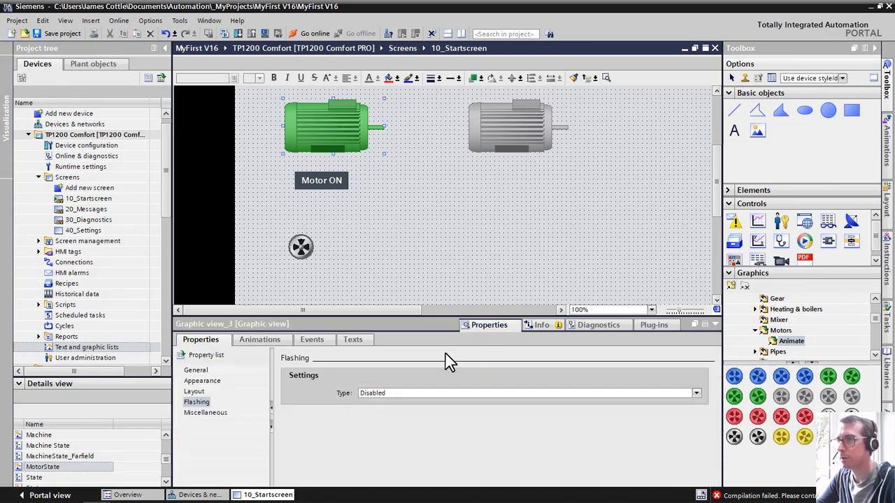
pyautogui.click(280, 341)
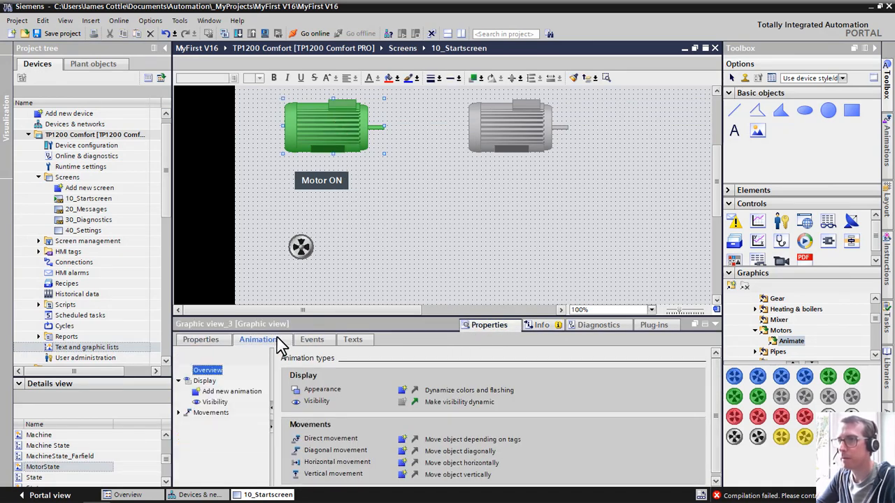
pyautogui.click(215, 402)
pyautogui.rightClick(216, 403)
pyautogui.click(255, 306)
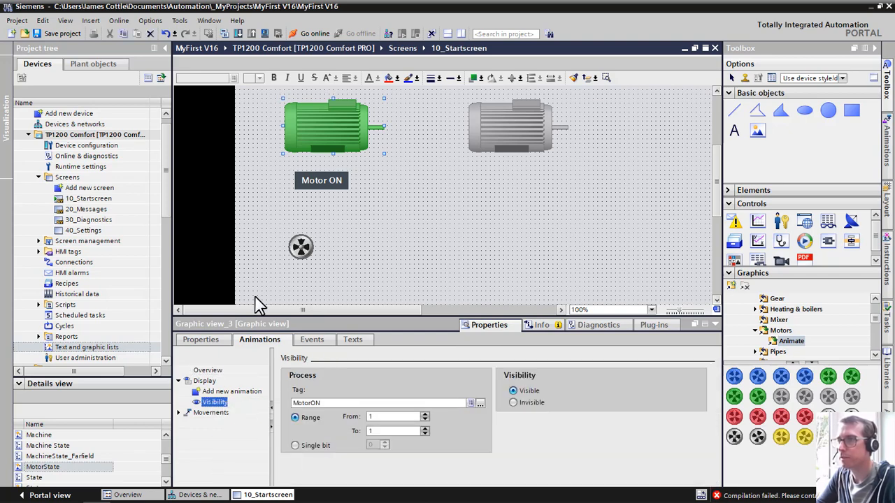
pyautogui.click(301, 246)
pyautogui.rightClick(202, 381)
pyautogui.click(229, 422)
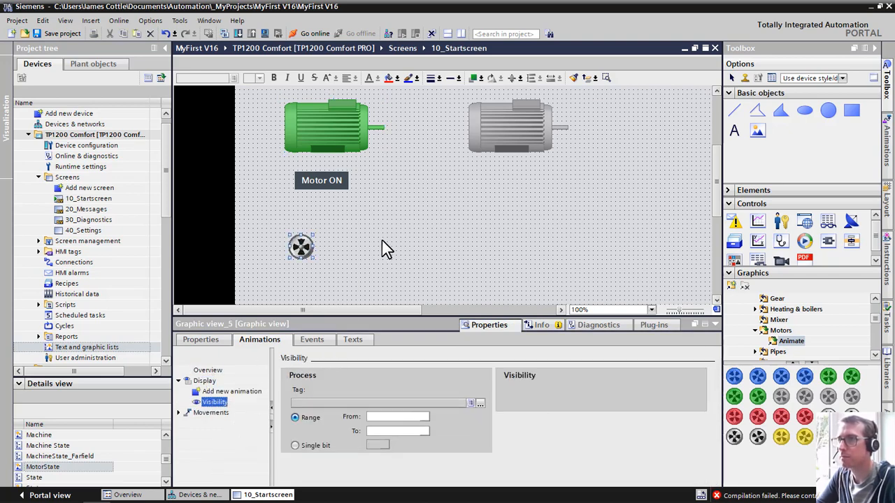
# Step: Run the simulation of 10_Startscreen, switch the motor on to check the fan's visibility and flashing, and close it
pyautogui.click(381, 240)
pyautogui.click(266, 33)
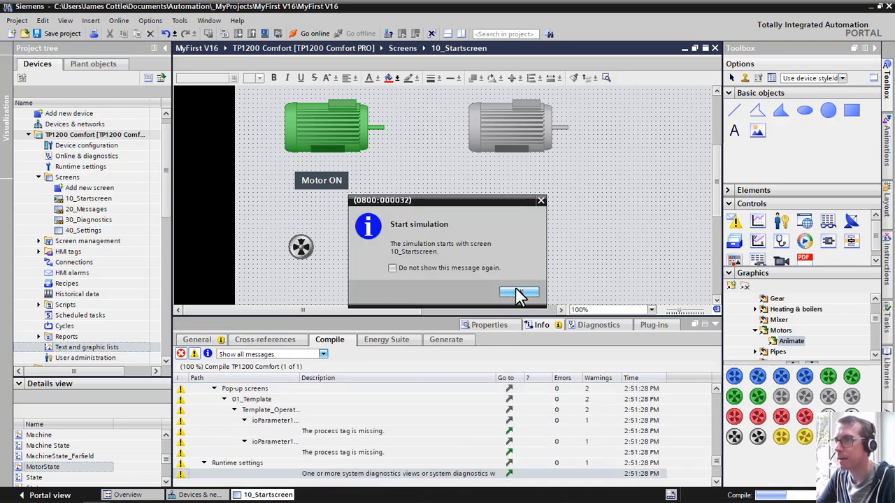
pyautogui.click(521, 296)
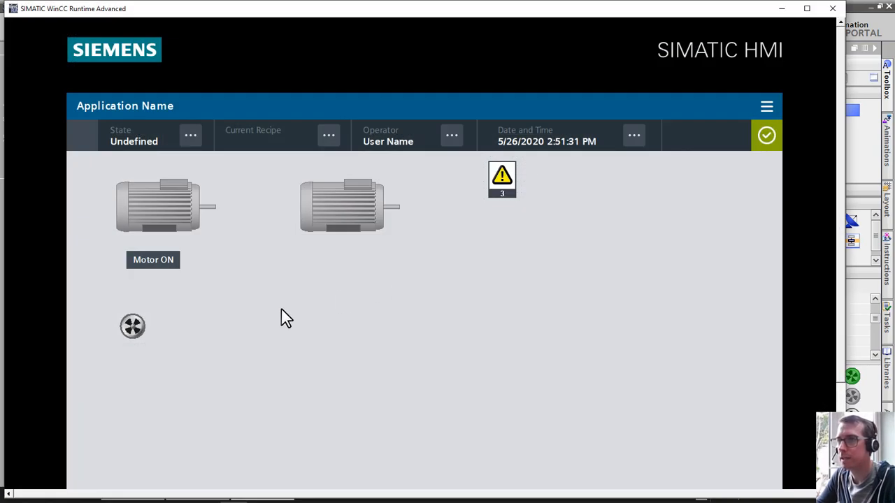
pyautogui.click(166, 269)
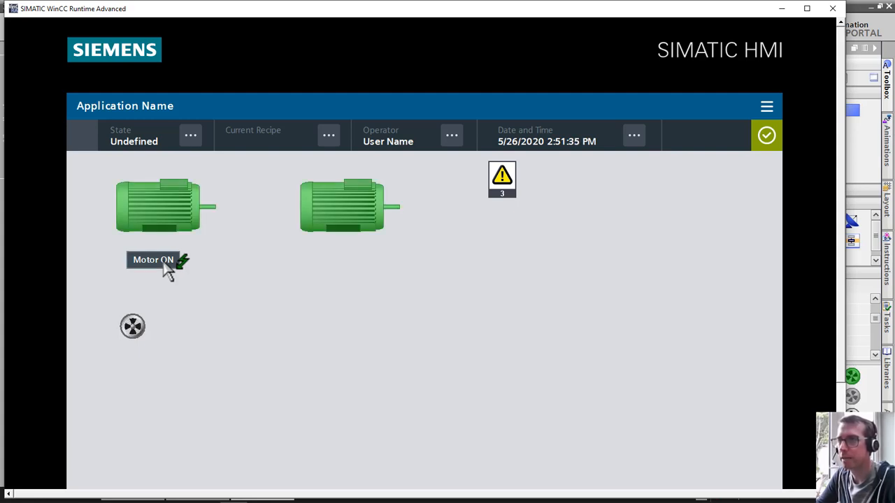
pyautogui.click(166, 269)
pyautogui.click(166, 270)
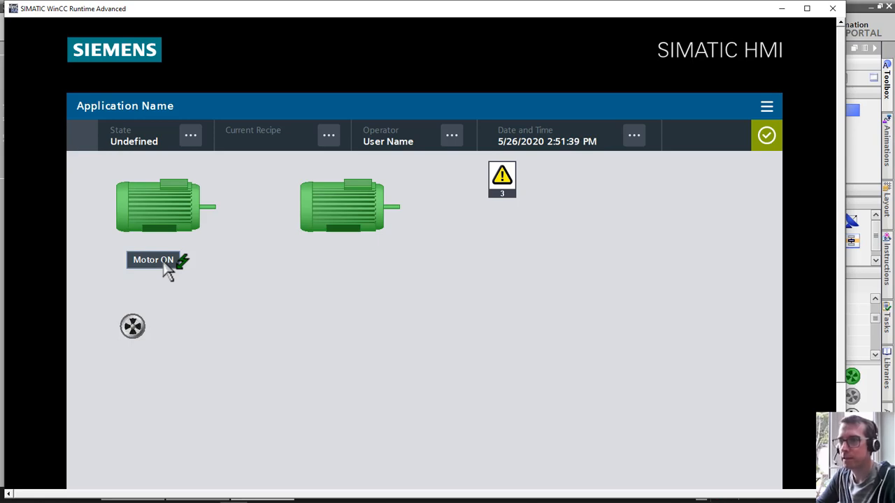
pyautogui.click(832, 8)
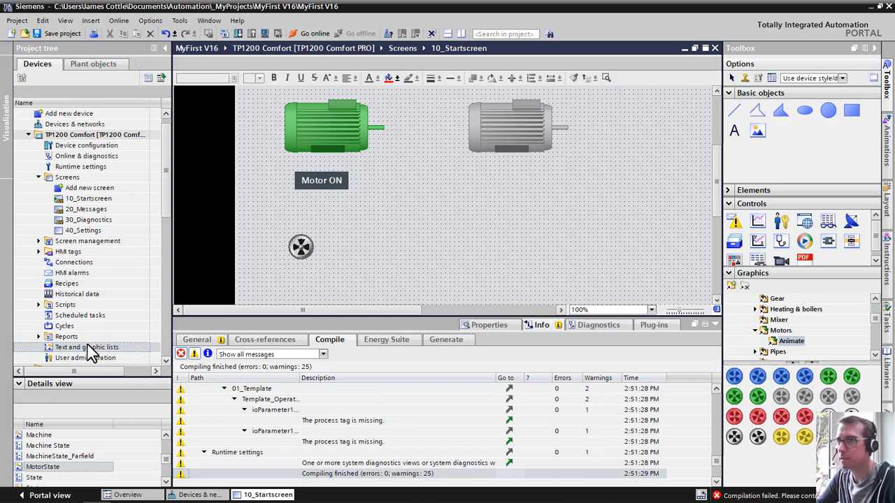
# Step: Create a new graphic list named MotorRotate in the HMI's text and graphic lists
pyautogui.doubleClick(108, 346)
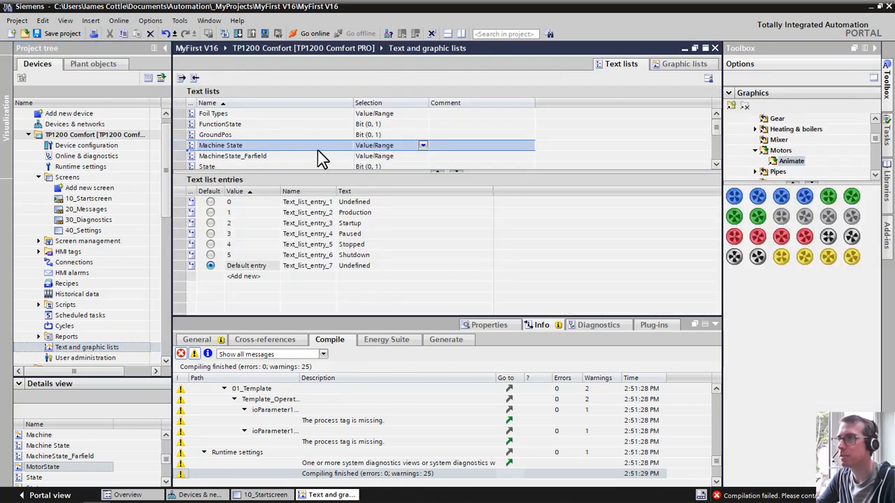
pyautogui.click(668, 70)
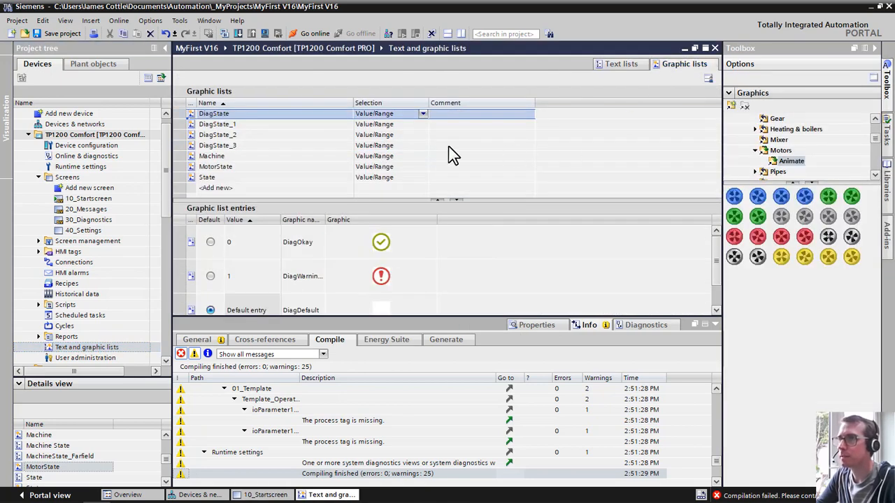
pyautogui.doubleClick(248, 187)
pyautogui.write('Mo')
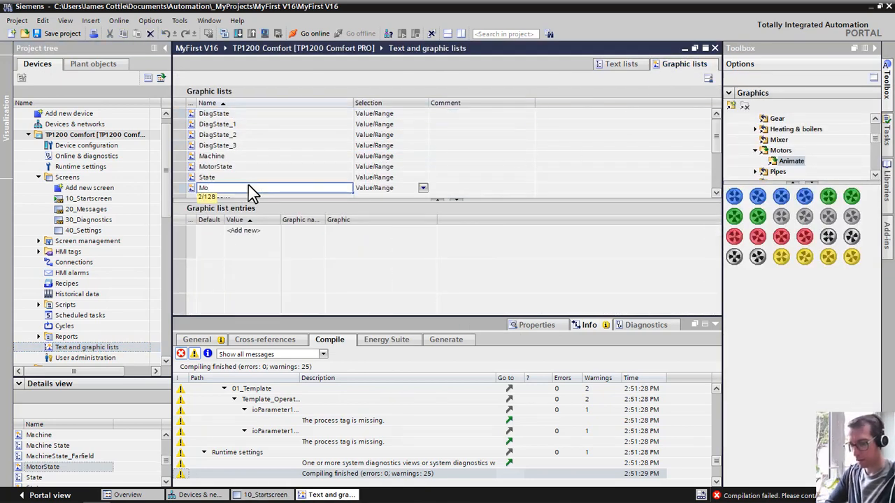
pyautogui.write('tor')
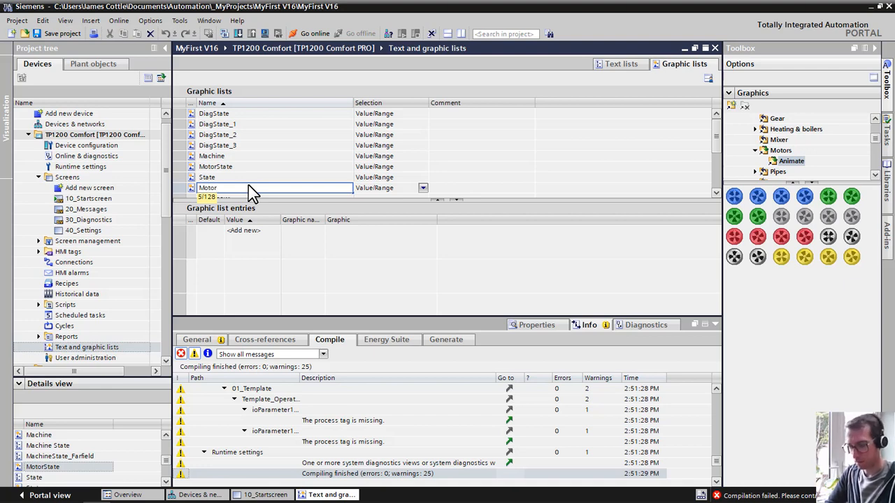
pyautogui.write('Rotate')
pyautogui.press('Return')
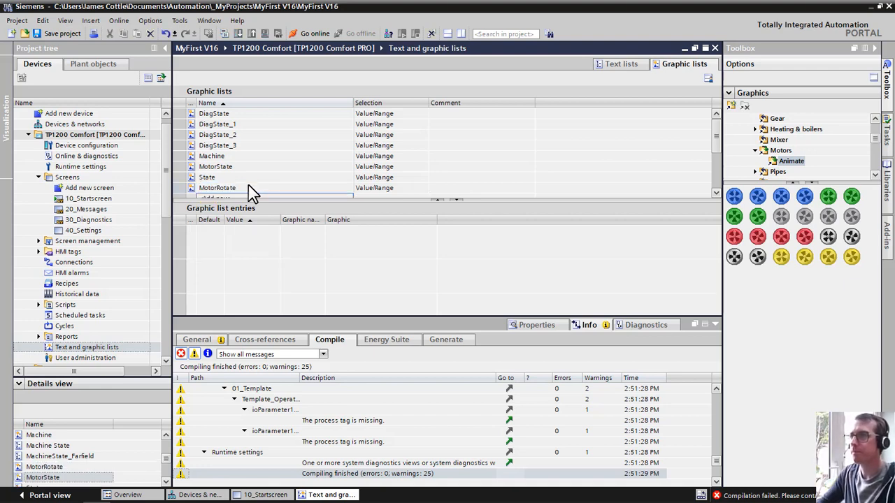
# Step: Add the four black-bladed fan graphics from the Motors Animate folder as entries of the MotorRotate graphic list
pyautogui.moveTo(828, 236); pyautogui.dragTo(414, 275)
pyautogui.scroll(-2, 489, 299)
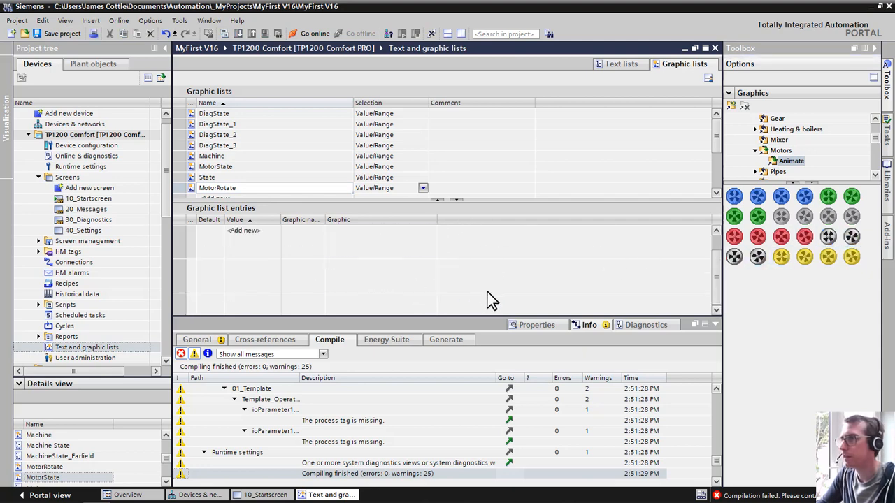
pyautogui.moveTo(737, 258); pyautogui.dragTo(395, 264)
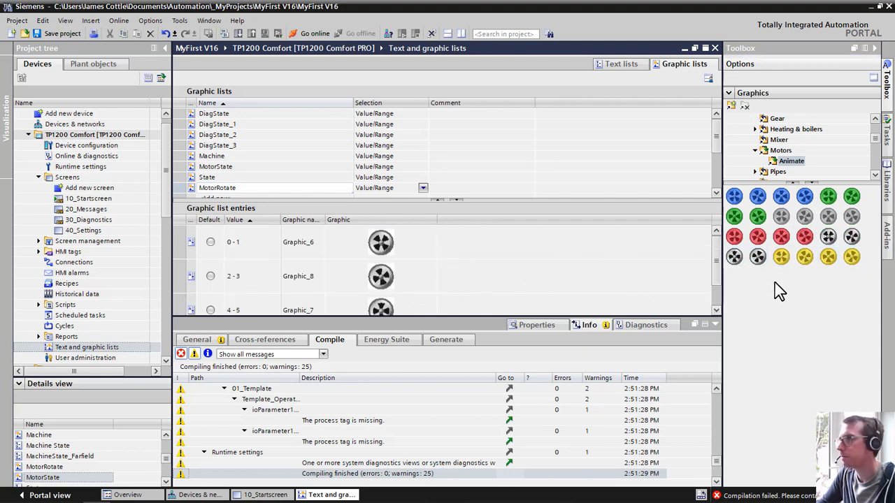
pyautogui.scroll(-2, 558, 266)
pyautogui.moveTo(755, 259); pyautogui.dragTo(395, 263)
pyautogui.click(714, 324)
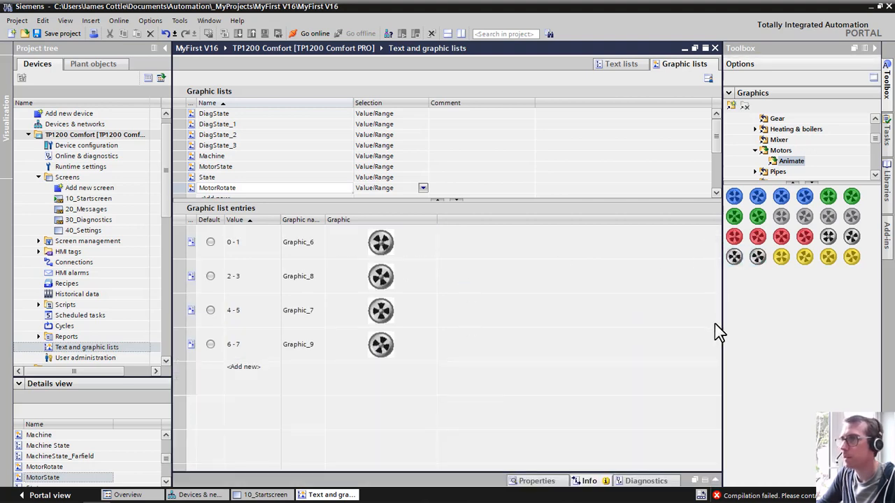
# Step: Number the four MotorRotate entries with single values 0, 1, 2 and 3, overwriting the existing entry attributes
pyautogui.click(271, 252)
pyautogui.write('0')
pyautogui.press('Return')
pyautogui.click(269, 247)
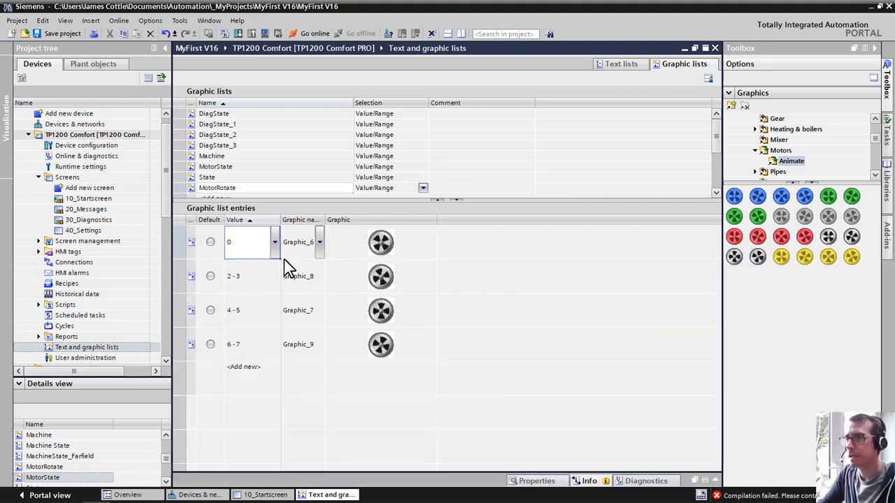
pyautogui.moveTo(279, 260); pyautogui.dragTo(269, 353)
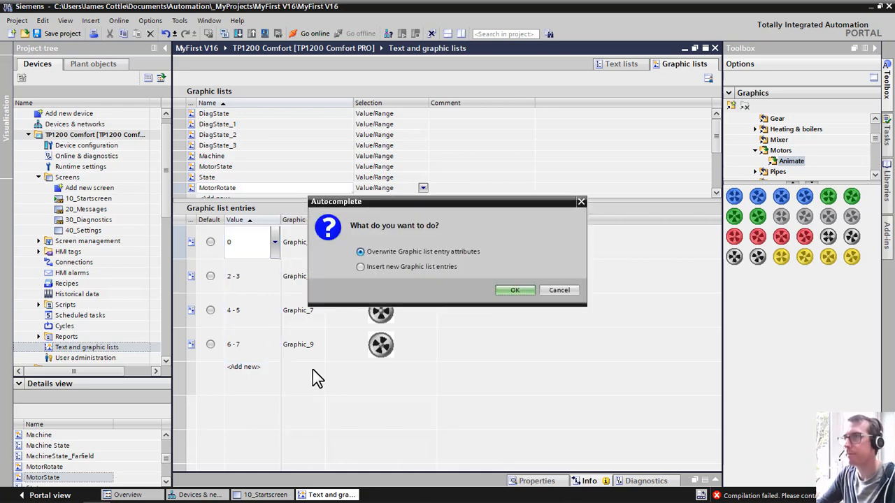
pyautogui.click(510, 291)
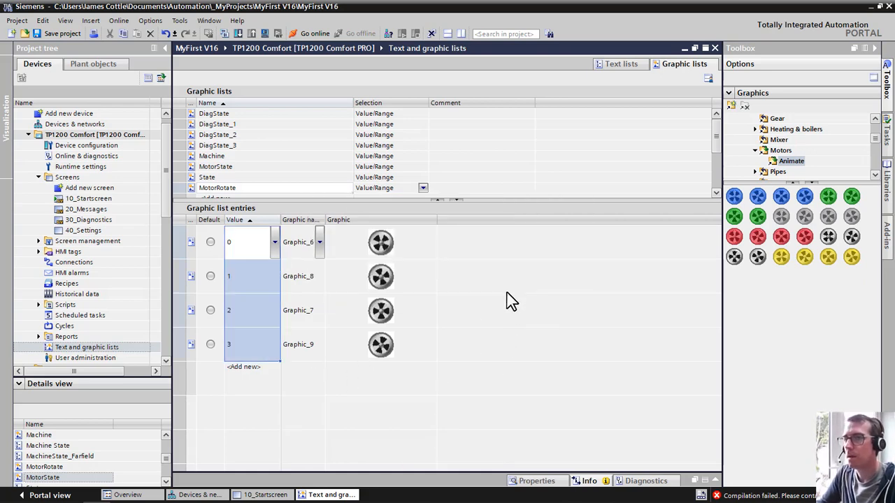
# Step: Place the MotorRotate graphic list on 10_Startscreen below the grey motor as a graphic I/O field and make its background transparent
pyautogui.moveTo(191, 188); pyautogui.dragTo(510, 231)
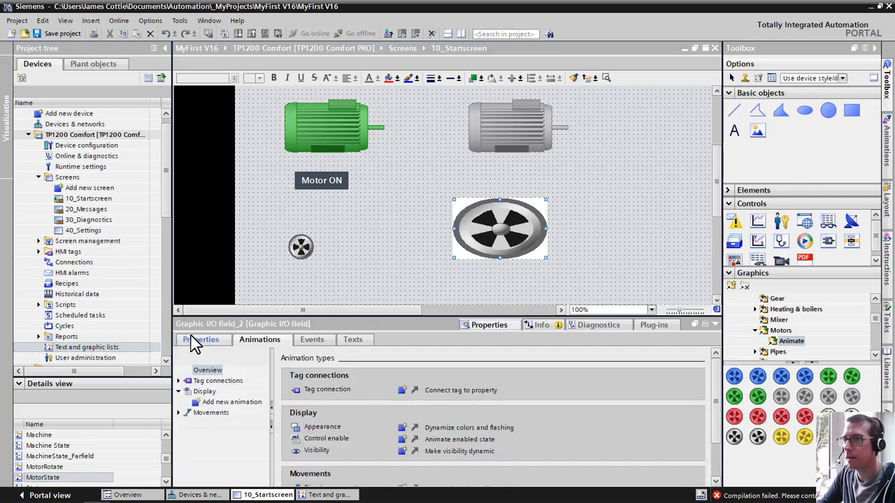
pyautogui.click(200, 339)
pyautogui.click(204, 382)
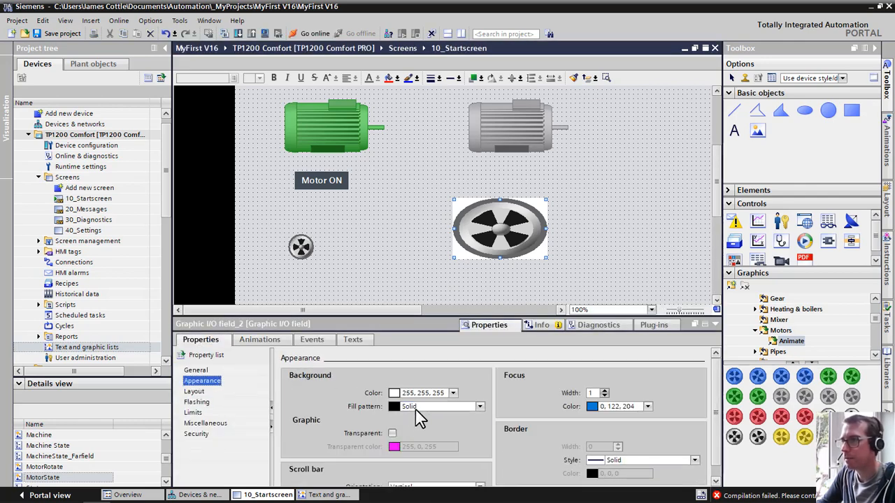
pyautogui.click(415, 407)
pyautogui.click(413, 418)
# Step: Fit the MotorRotate field's object size to the largest graphic and move it beside the existing fan, at about X 223, Y 393
pyautogui.click(195, 392)
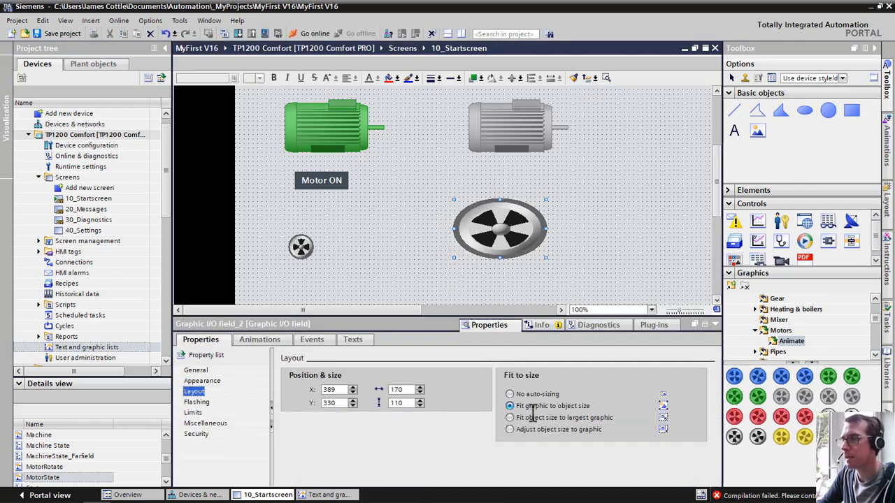
pyautogui.click(543, 418)
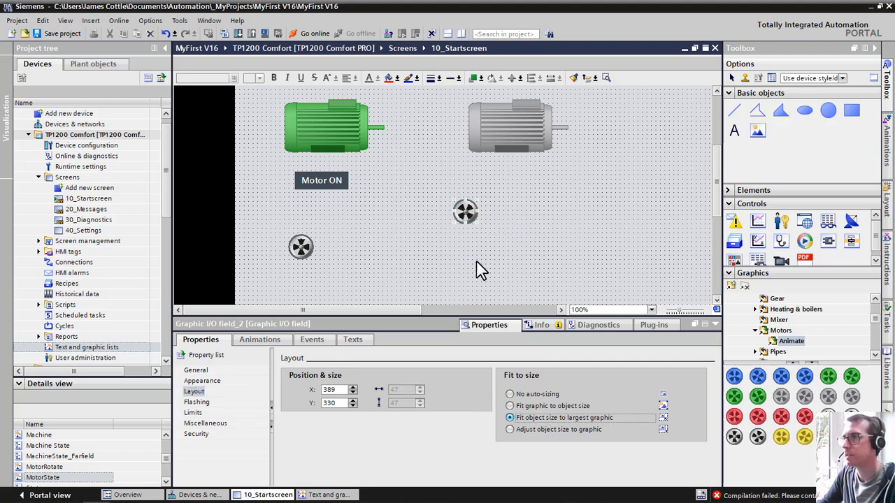
pyautogui.moveTo(465, 211); pyautogui.dragTo(372, 248)
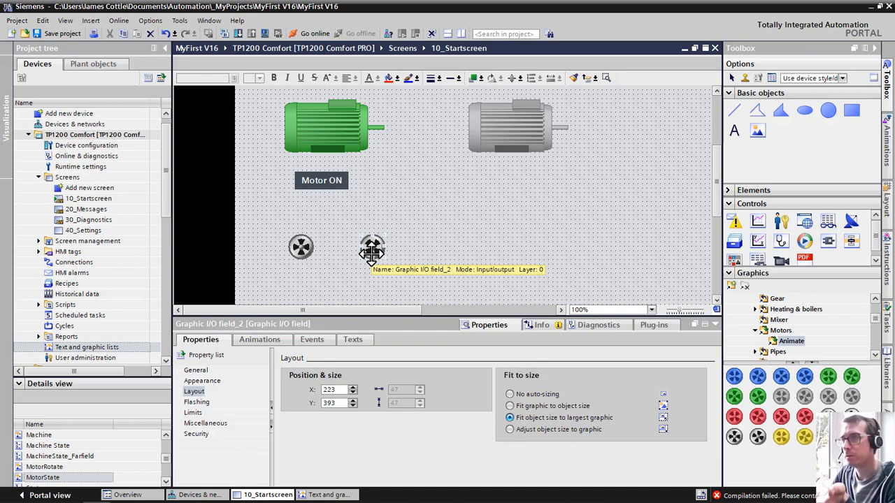
# Step: Copy the MotorON visibility animation from the flashing fan graphic to the MotorRotate graphic I/O field
pyautogui.click(300, 247)
pyautogui.click(265, 341)
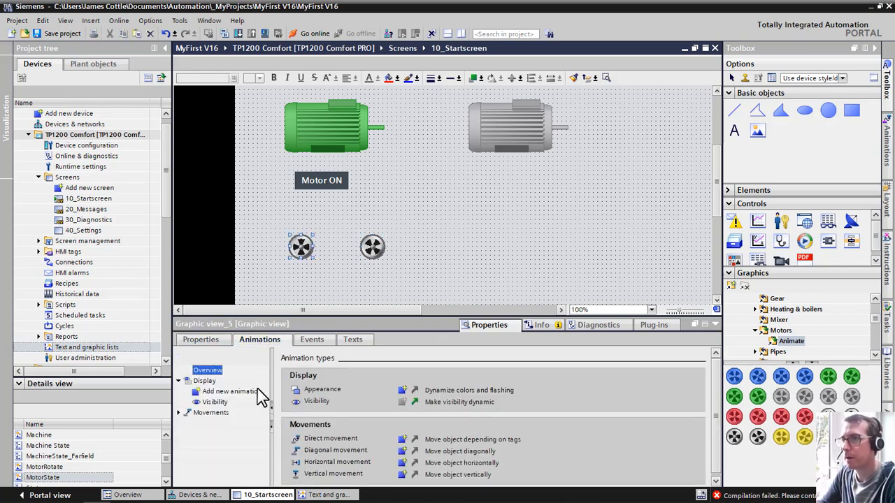
pyautogui.rightClick(212, 402)
pyautogui.click(241, 431)
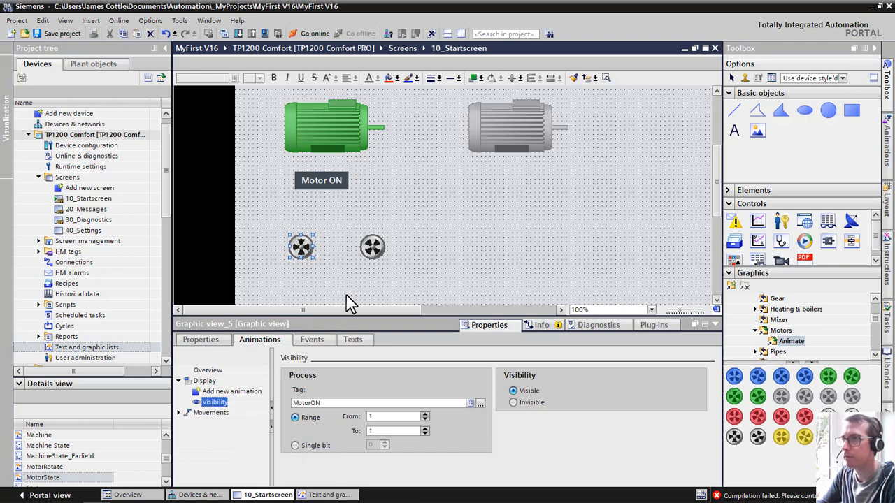
pyautogui.click(372, 246)
pyautogui.rightClick(203, 392)
pyautogui.click(222, 431)
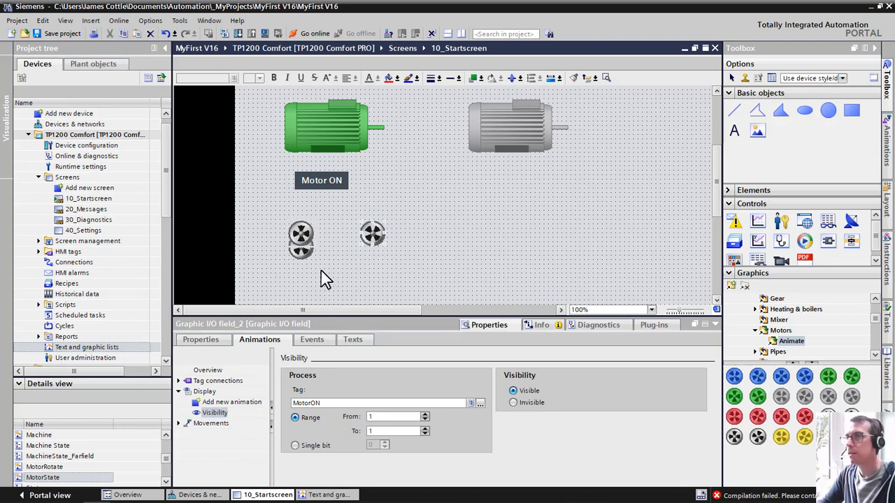
# Step: Duplicate the static fan graphic below the MotorRotate field and move the copy backward in the stacking order
pyautogui.click(305, 260)
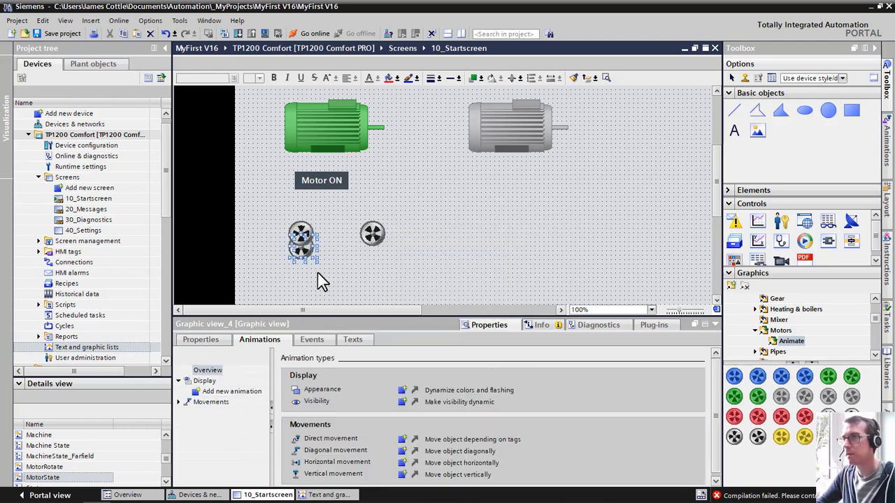
pyautogui.moveTo(308, 251); pyautogui.dragTo(397, 267)
pyautogui.rightClick(396, 269)
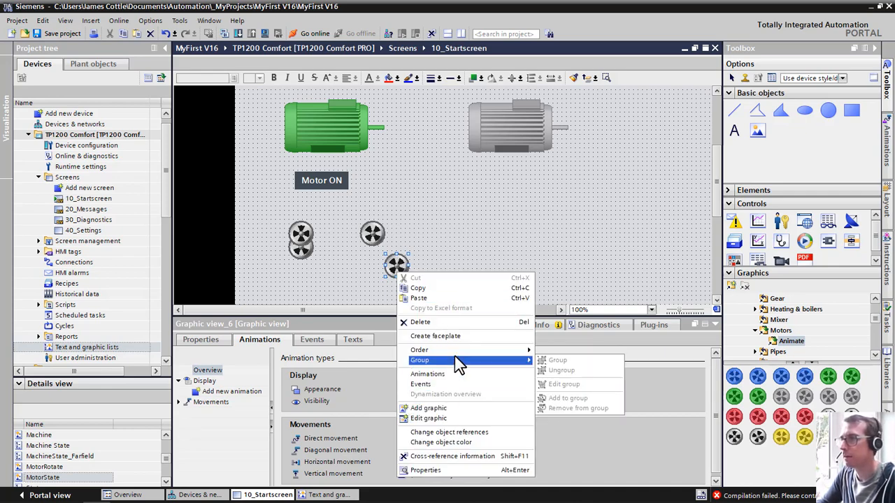
pyautogui.moveTo(468, 353)
pyautogui.click(565, 379)
# Step: Align the flashing fan graphic exactly on top of the original static fan graphic
pyautogui.click(483, 272)
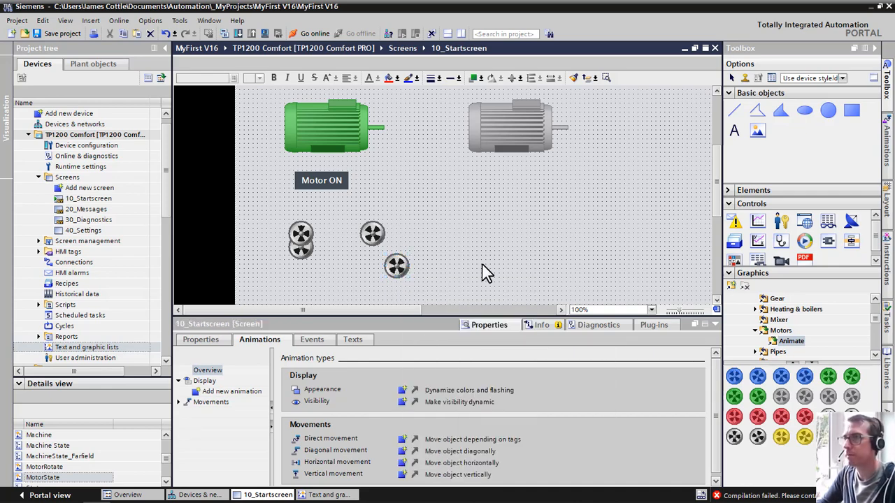
pyautogui.click(297, 246)
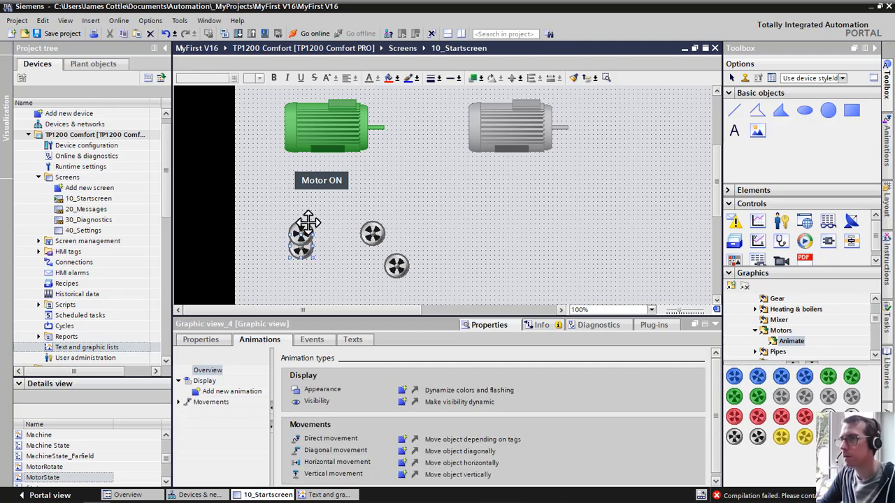
pyautogui.click(333, 217)
pyautogui.click(297, 252)
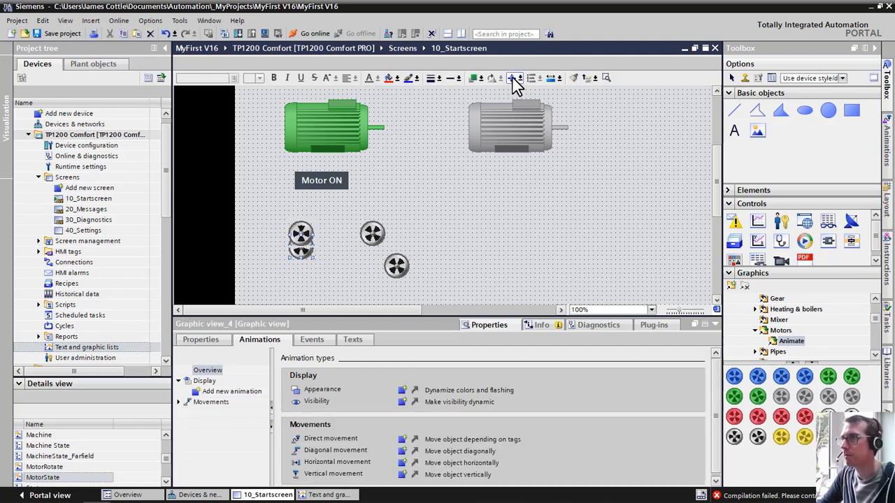
# Step: Align the MotorRotate field with the copied static fan and move them level with the flashing fan, at X 206, Y 393
pyautogui.click(397, 264)
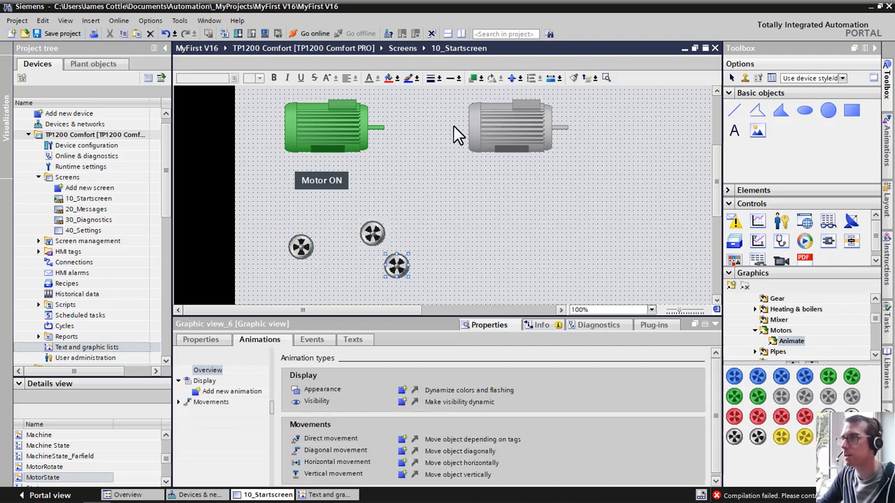
pyautogui.moveTo(442, 279); pyautogui.dragTo(305, 214)
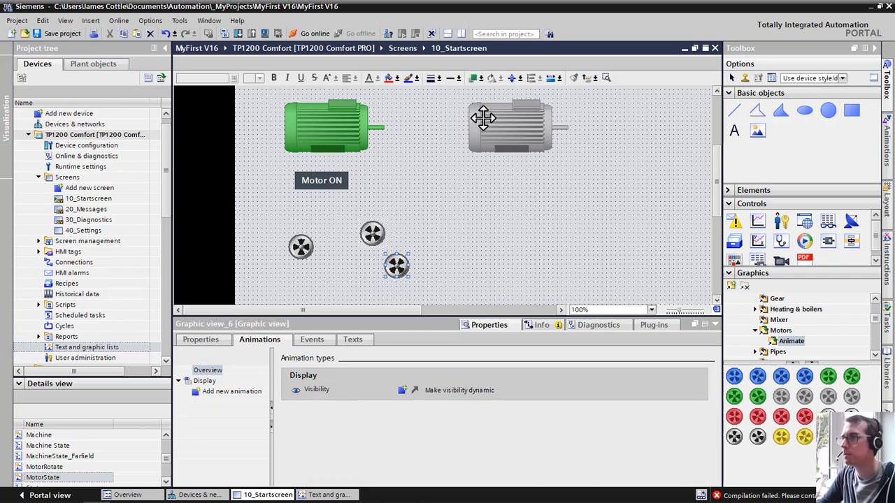
pyautogui.press('Delete')
pyautogui.click(450, 285)
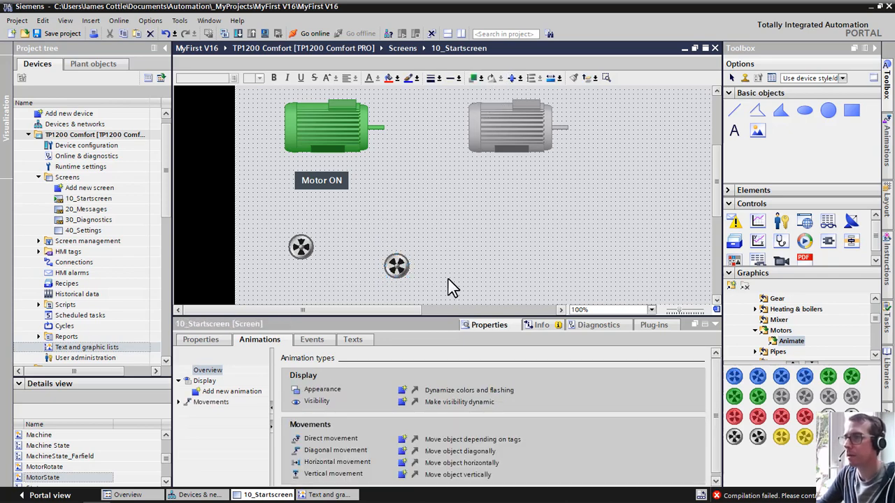
pyautogui.click(395, 264)
pyautogui.click(441, 266)
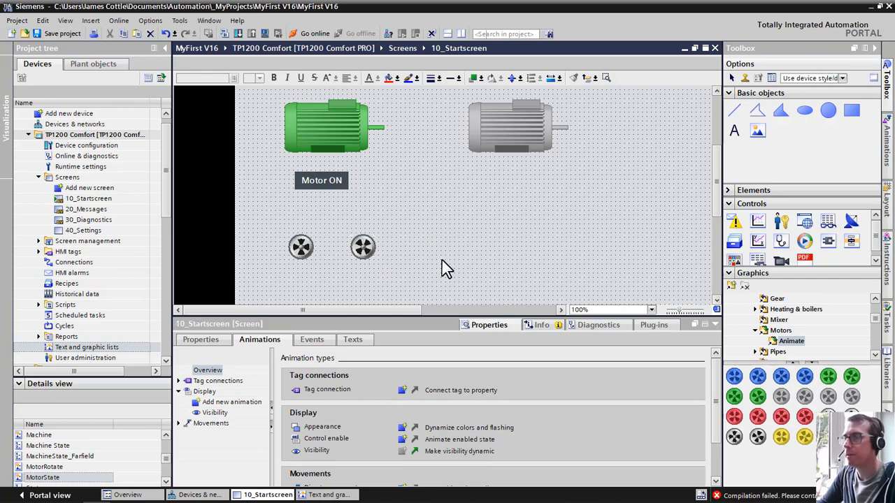
# Step: Create an internal Int tag named Motroanimation and assign it as the process tag of the MotorRotate graphic I/O field
pyautogui.click(219, 343)
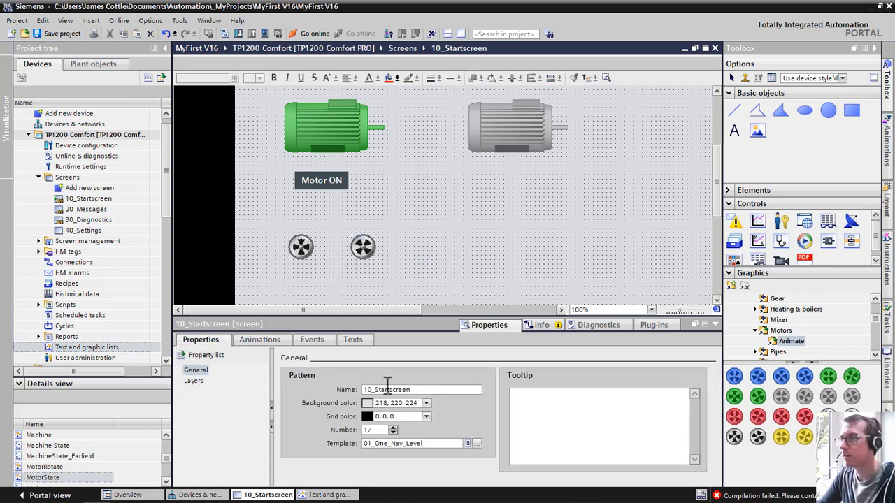
pyautogui.click(364, 245)
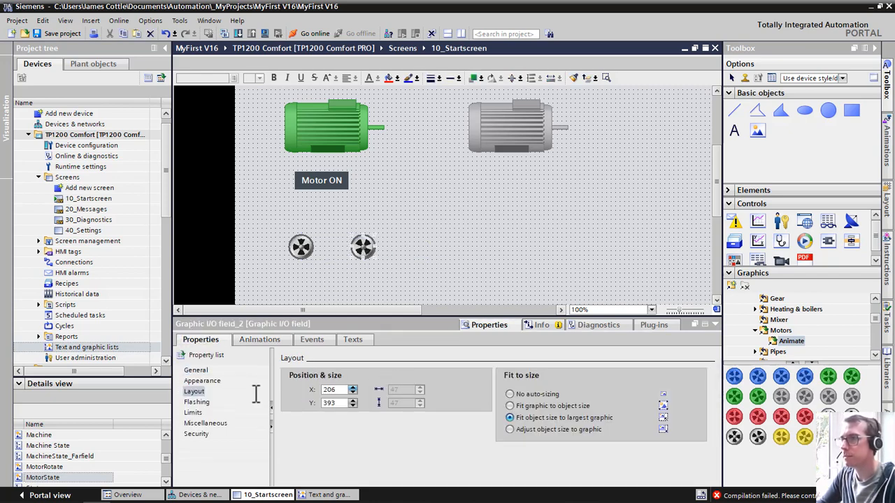
pyautogui.click(198, 371)
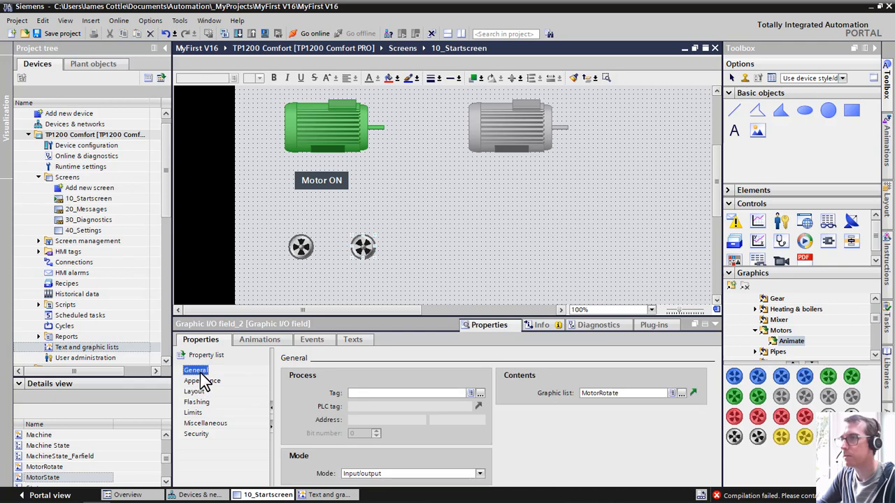
pyautogui.click(671, 395)
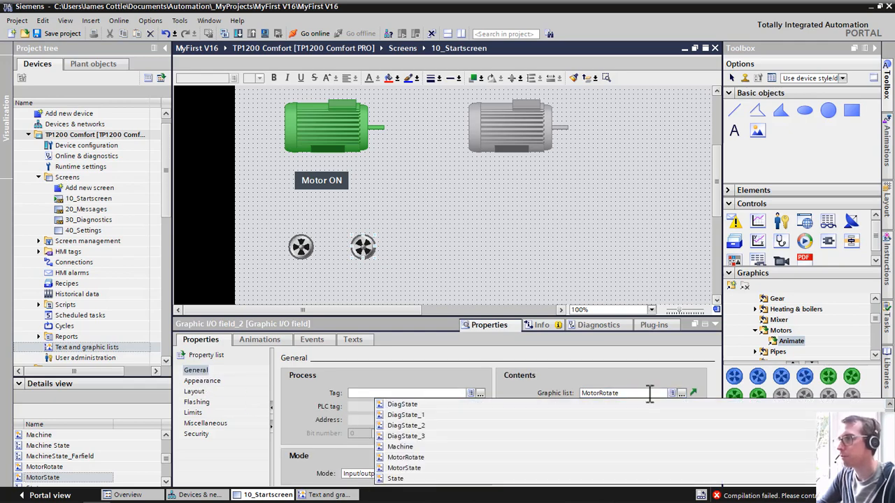
pyautogui.click(682, 392)
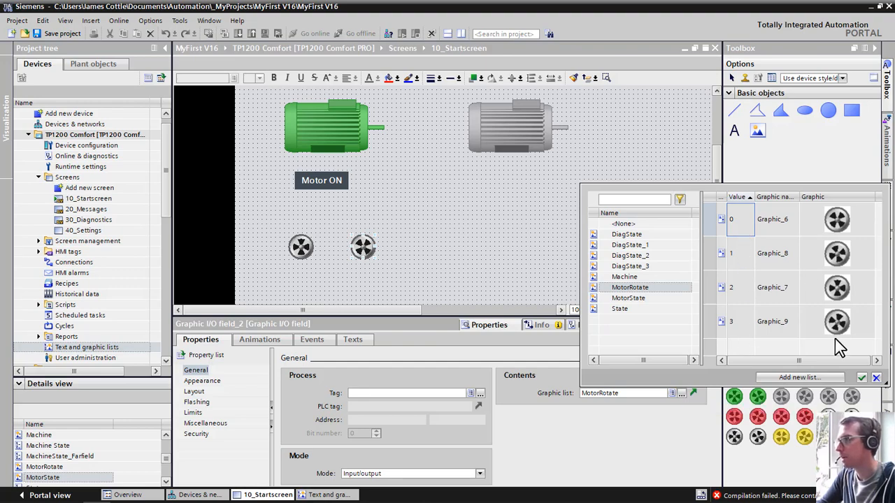
pyautogui.click(447, 393)
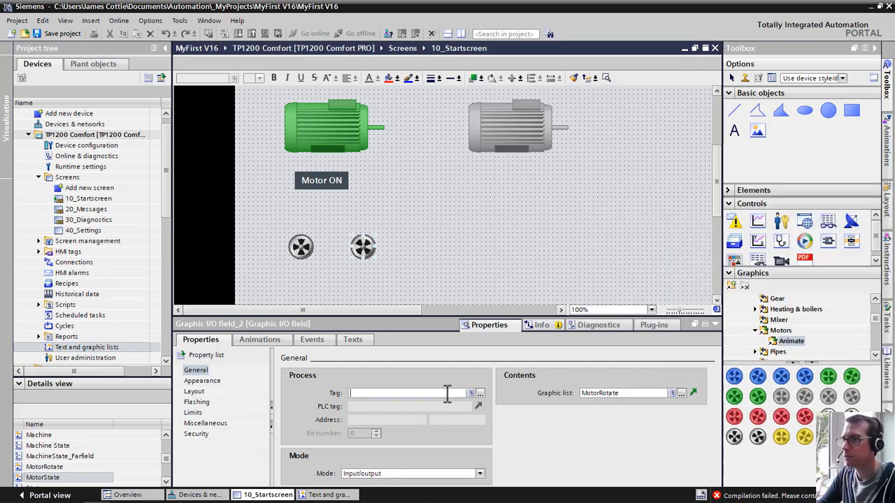
pyautogui.click(480, 392)
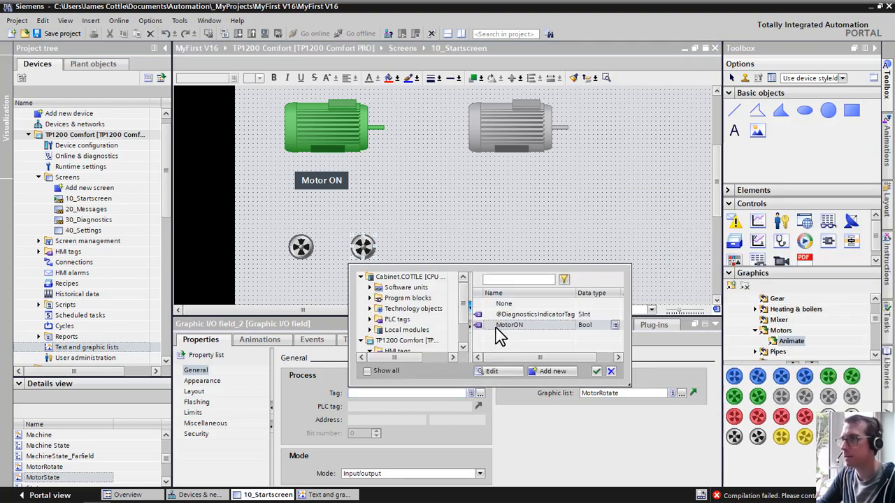
pyautogui.click(541, 370)
pyautogui.doubleClick(391, 203)
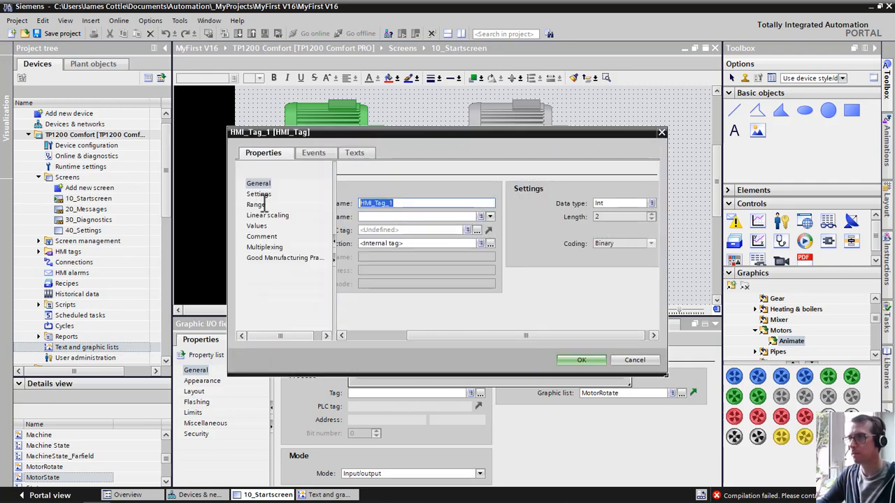
pyautogui.write('Motroanimation')
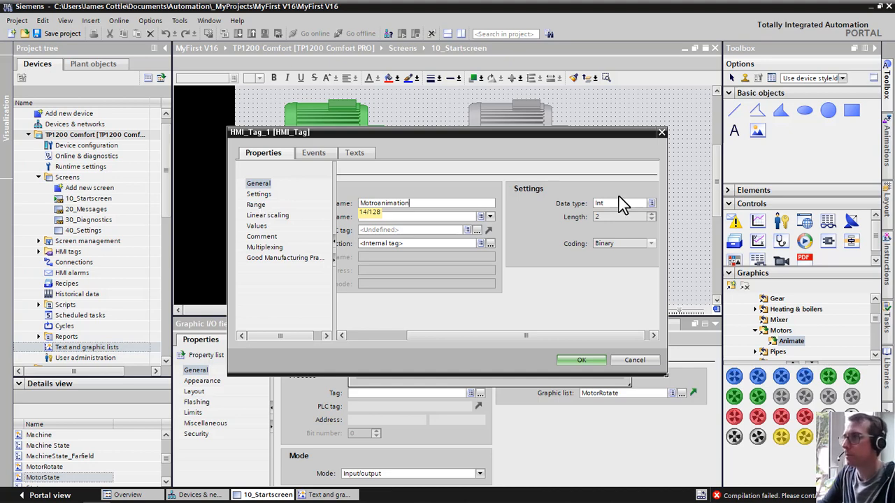
pyautogui.click(581, 360)
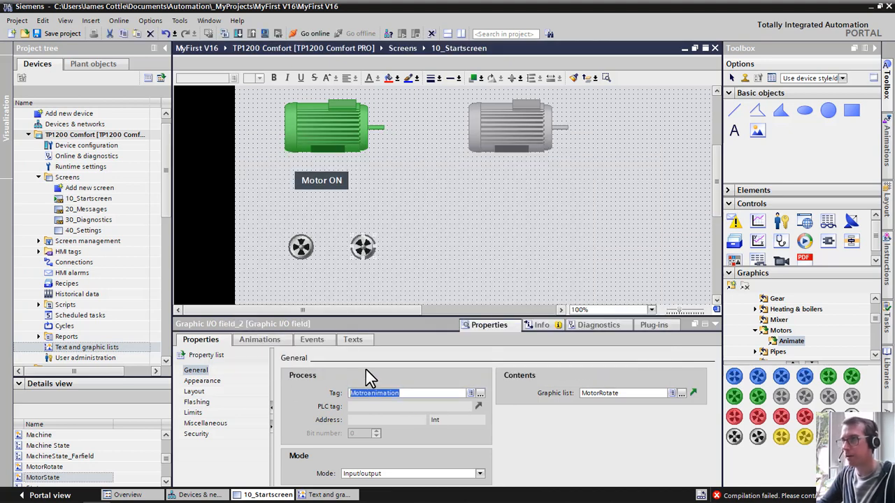
# Step: Add a SimulateTag function to the start screen's Loaded event, with Motroanimation as its input/output tag
pyautogui.click(526, 278)
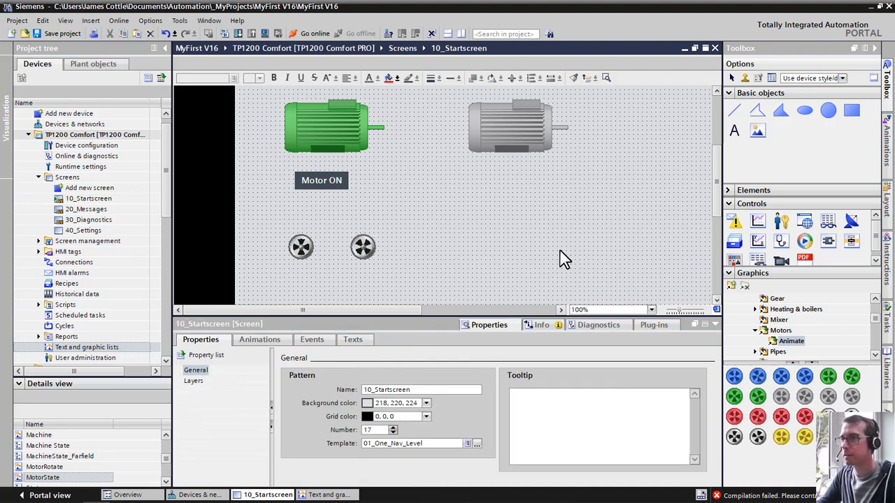
pyautogui.click(322, 342)
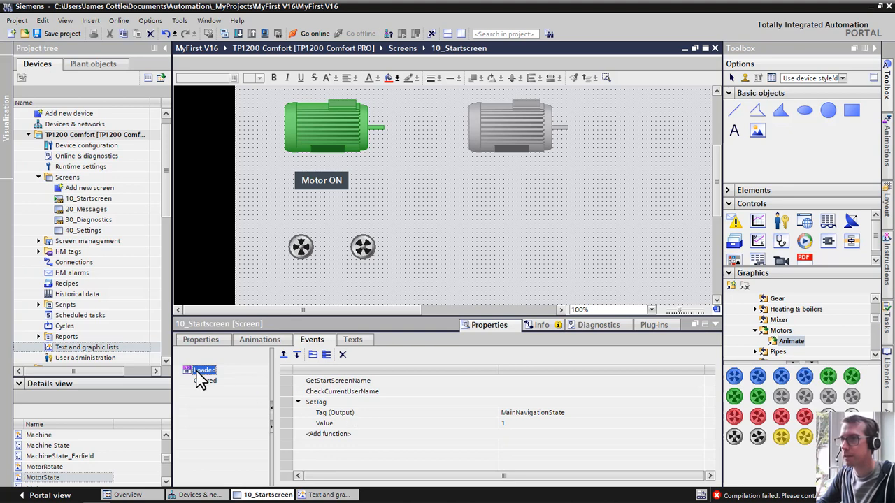
pyautogui.click(367, 436)
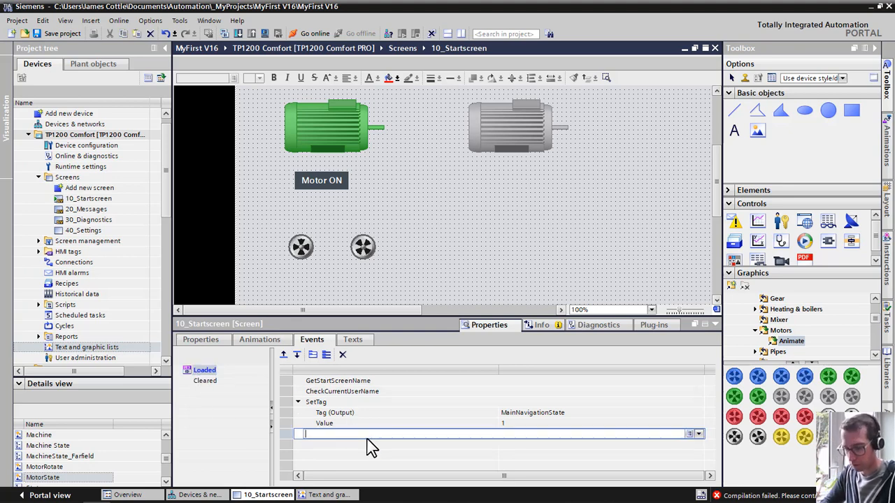
pyautogui.write('simnul')
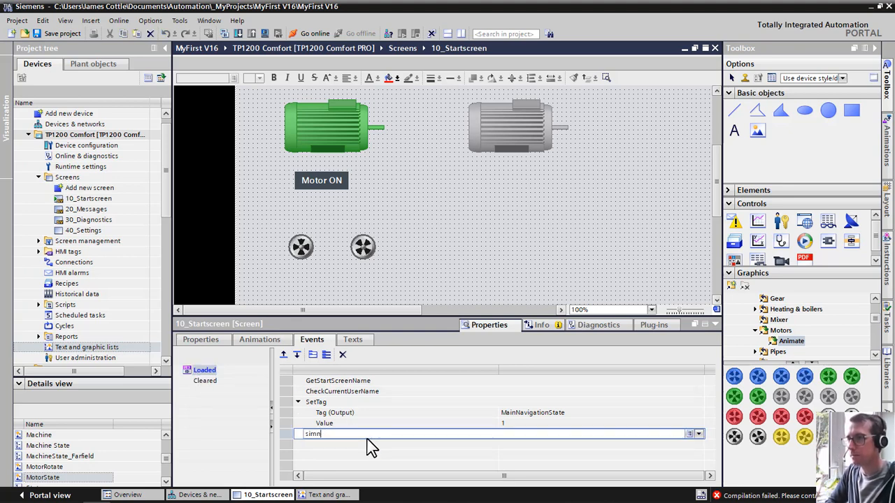
pyautogui.press('BackSpace')
pyautogui.press('Return')
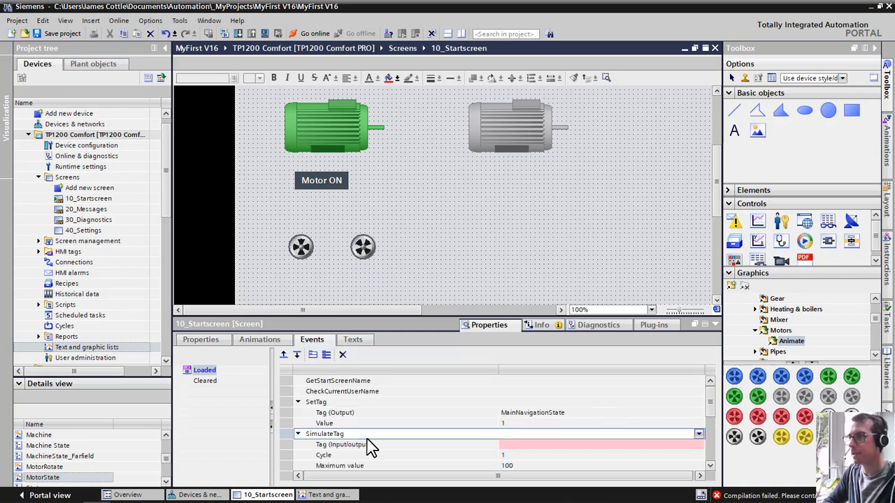
pyautogui.click(535, 444)
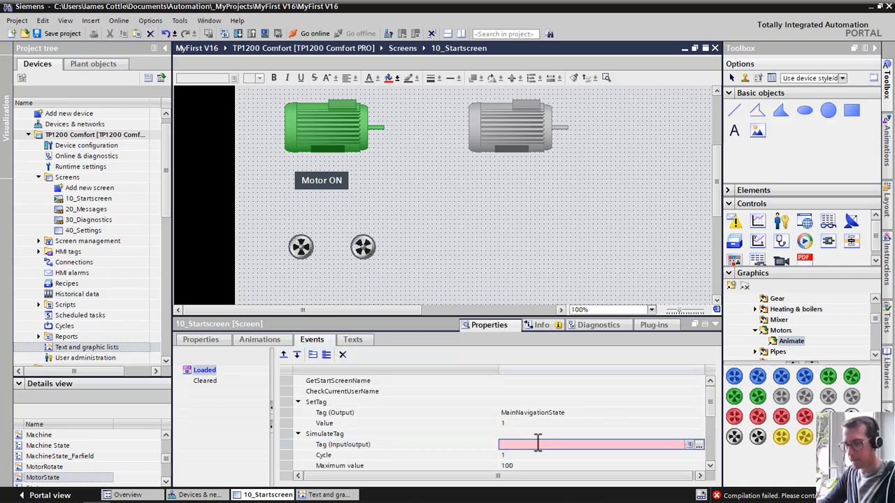
pyautogui.write('Motroanimation')
# Step: Set the SimulateTag function's maximum value to 3, keeping cycle 1, minimum 0 and value 1
pyautogui.click(536, 455)
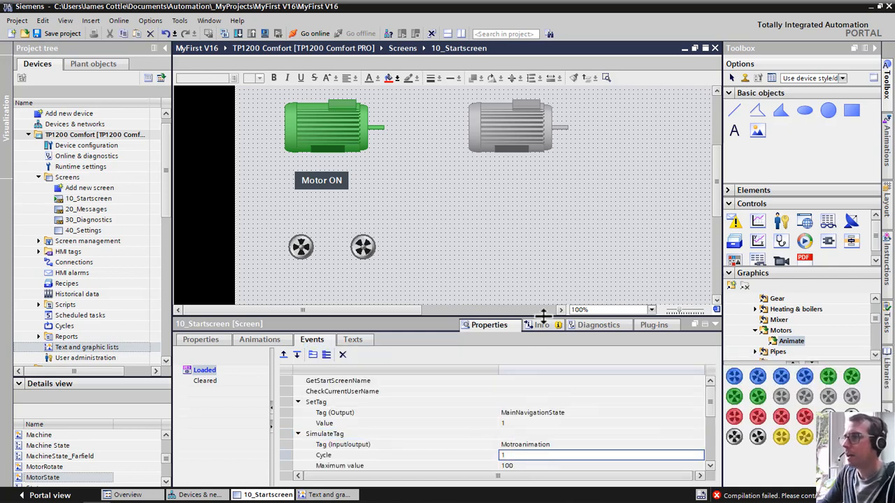
pyautogui.moveTo(544, 317); pyautogui.dragTo(537, 292)
pyautogui.moveTo(713, 410); pyautogui.dragTo(711, 421)
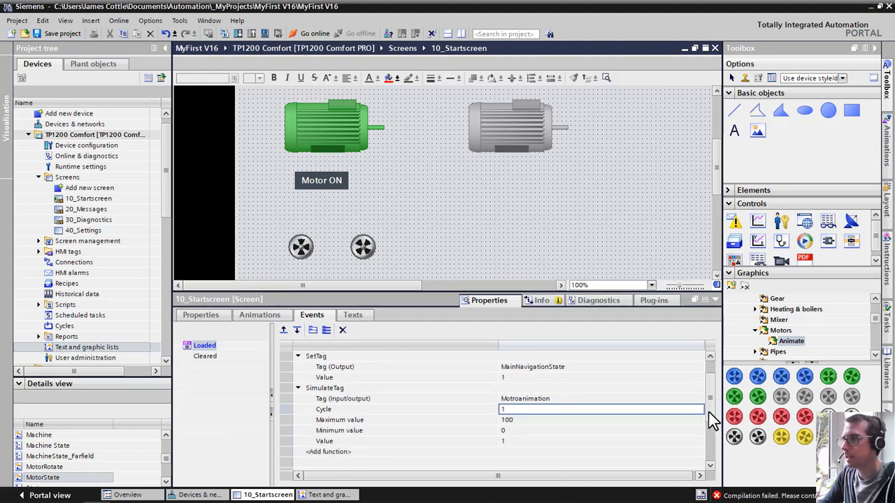
pyautogui.click(356, 434)
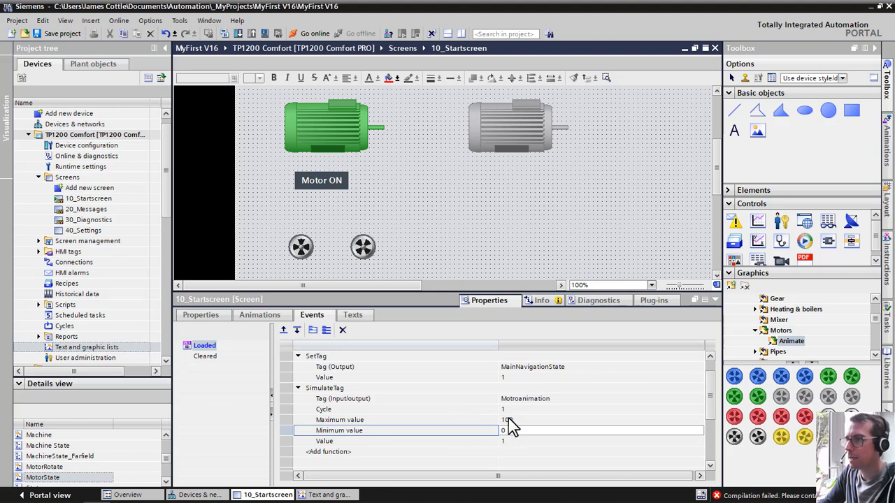
pyautogui.click(508, 420)
pyautogui.click(508, 421)
pyautogui.write('3')
pyautogui.press('Return')
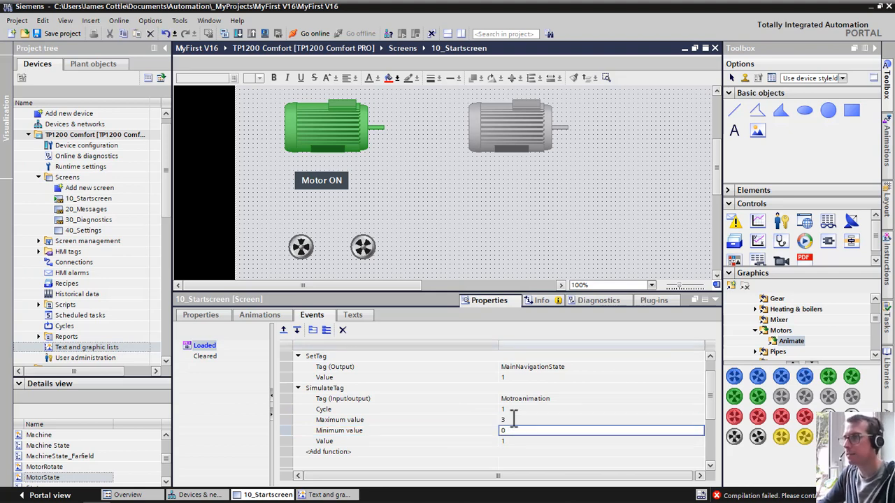
pyautogui.click(517, 441)
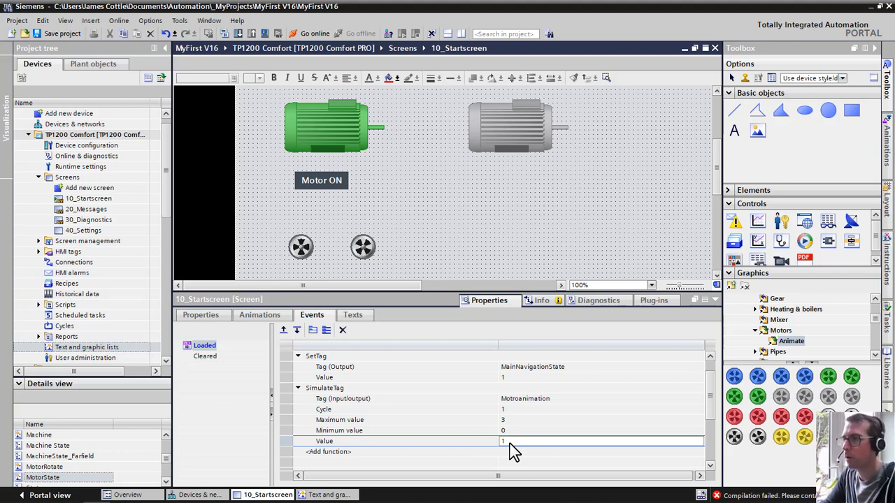
pyautogui.click(505, 411)
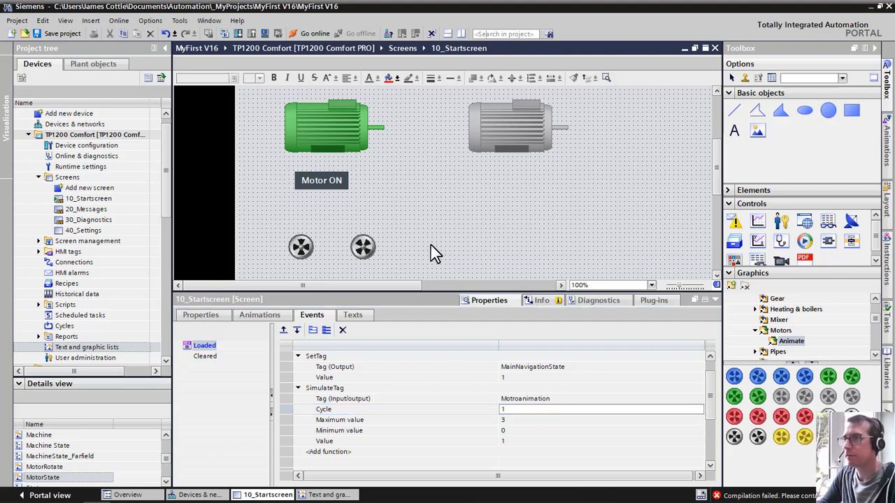
# Step: Start the HMI runtime simulation and toggle the motor repeatedly to test the motor state and both fan animations
pyautogui.click(264, 34)
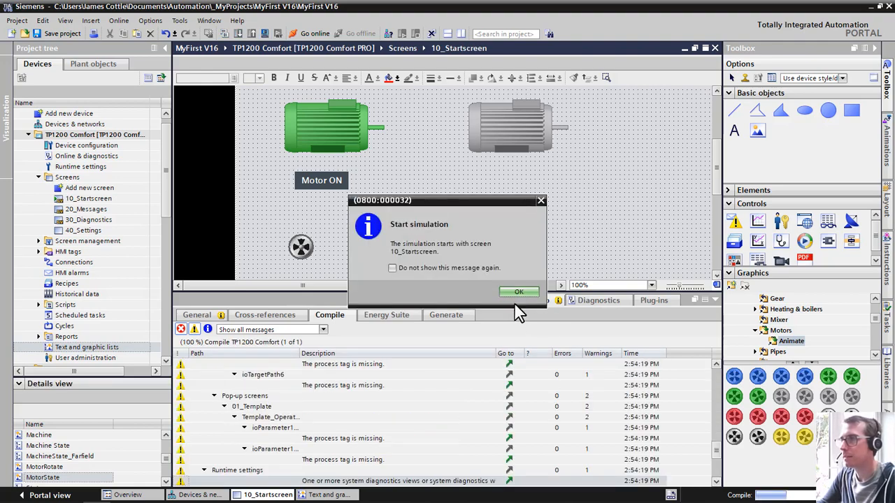
pyautogui.click(517, 292)
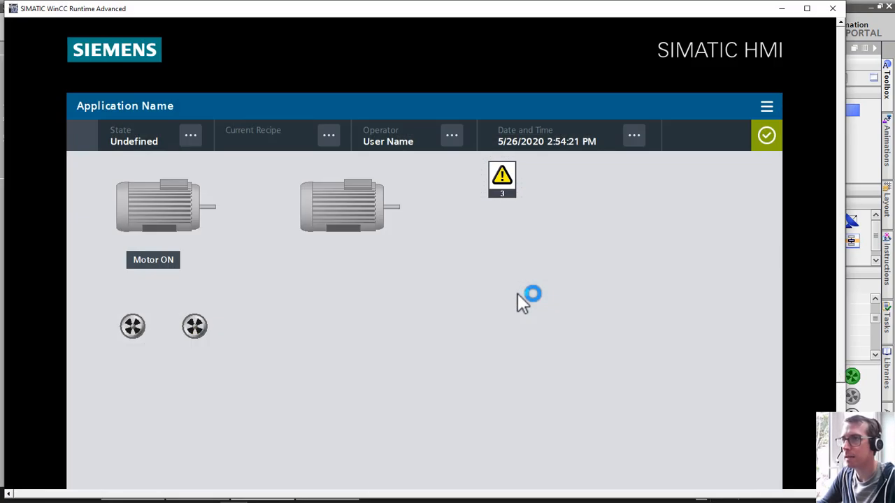
pyautogui.click(158, 269)
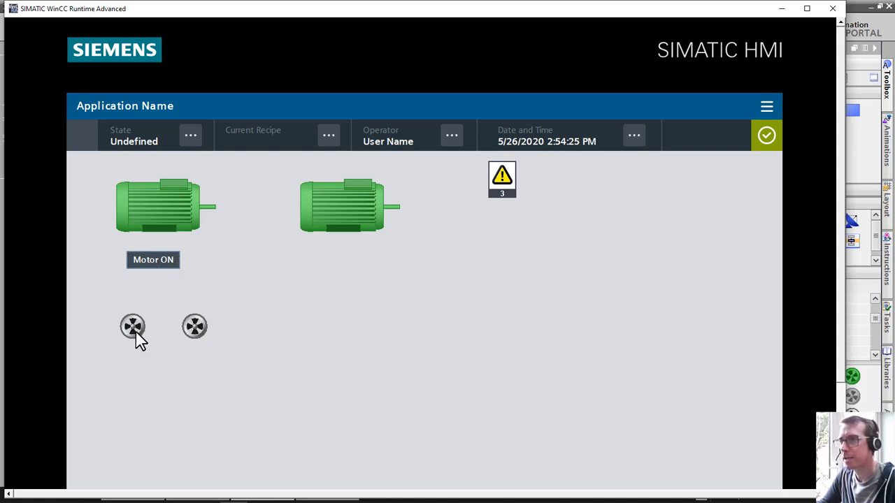
pyautogui.click(175, 268)
pyautogui.click(175, 267)
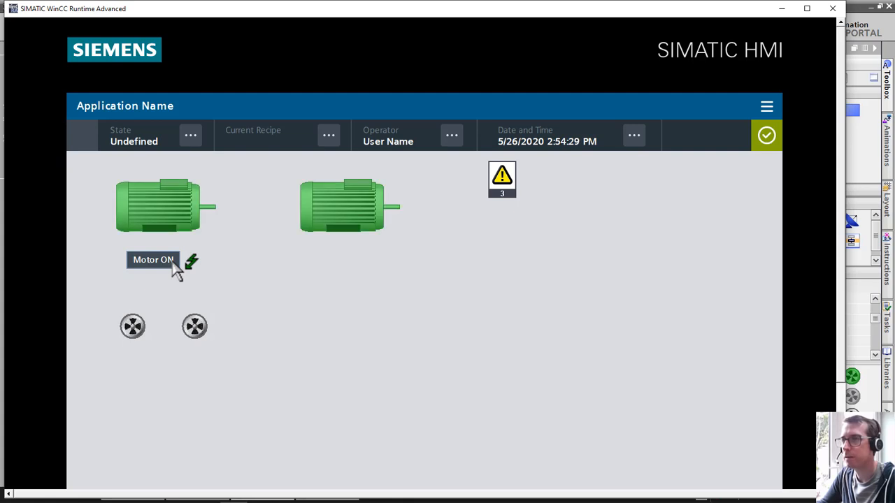
pyautogui.click(175, 267)
pyautogui.click(174, 268)
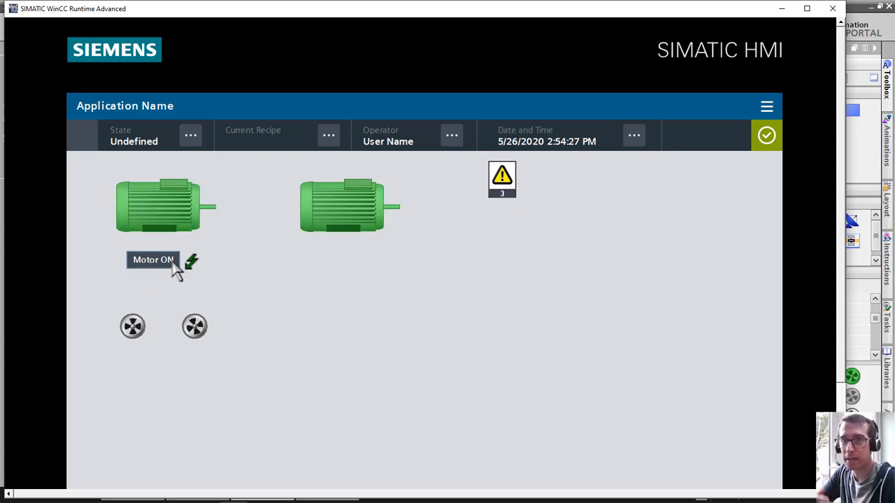
pyautogui.click(175, 269)
pyautogui.click(175, 269)
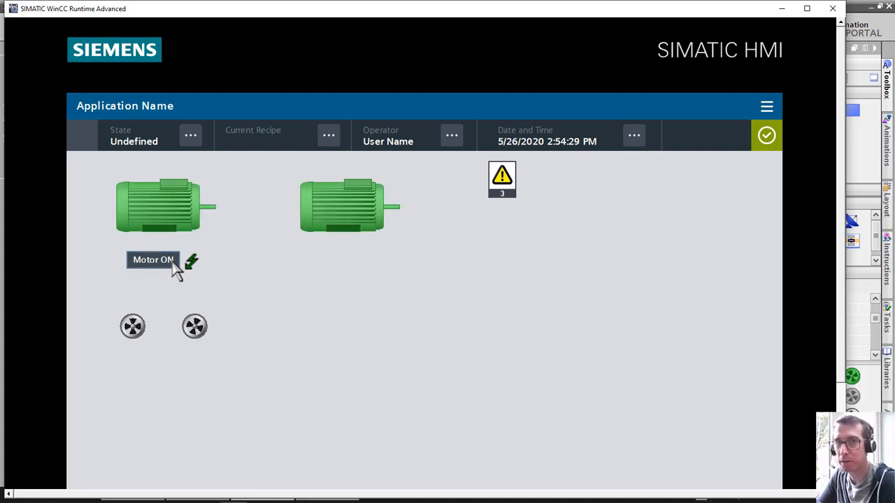
pyautogui.click(175, 269)
pyautogui.click(175, 269)
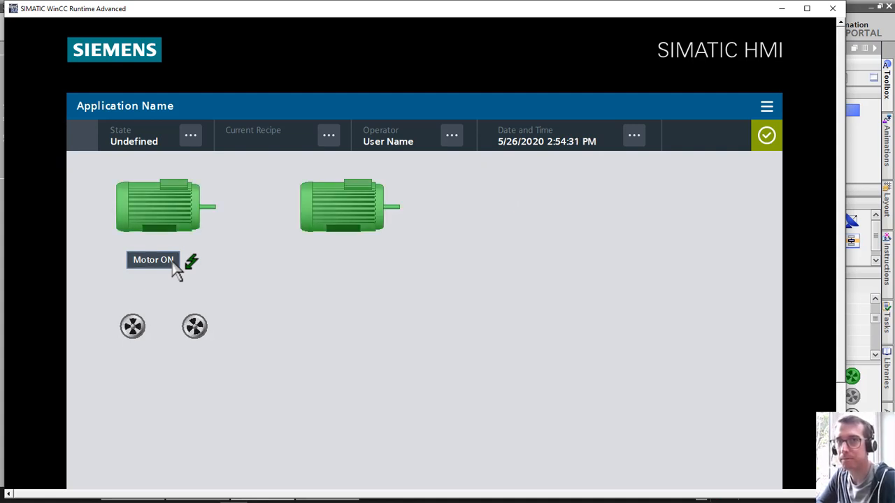